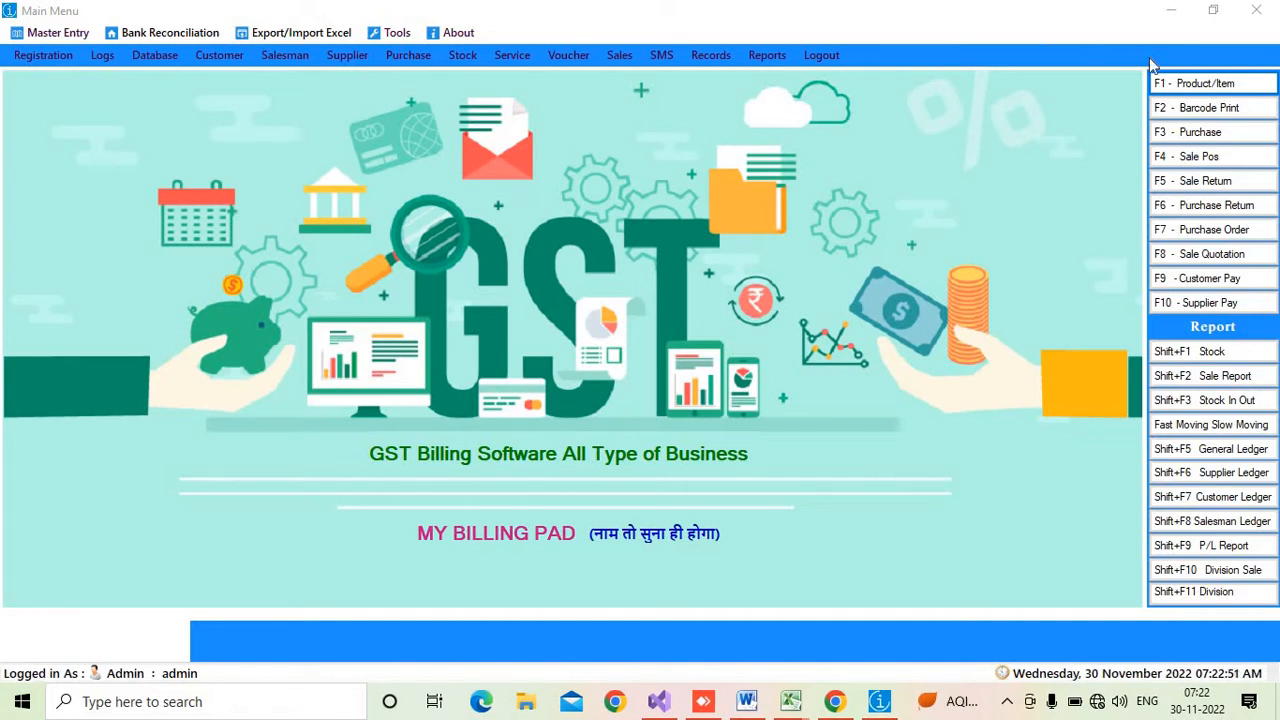
- Open the product entry form and enter the product name t shirt
click(1181, 88)
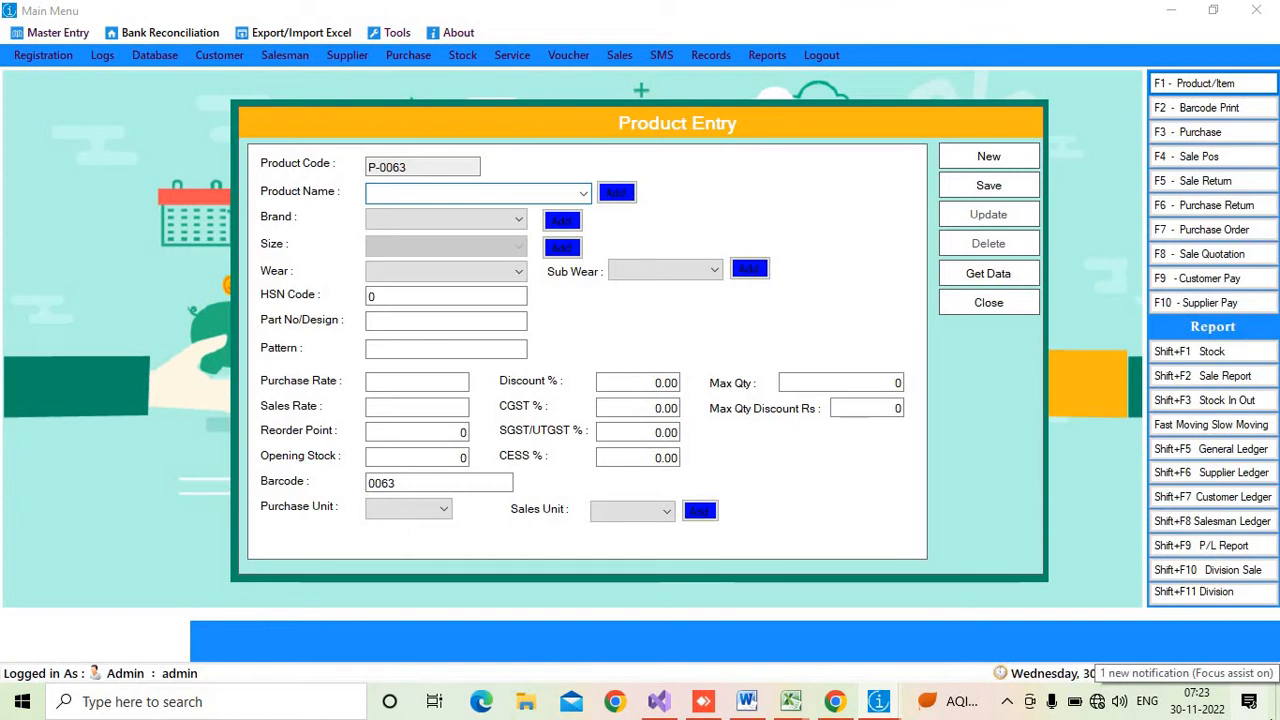
text(t shir)
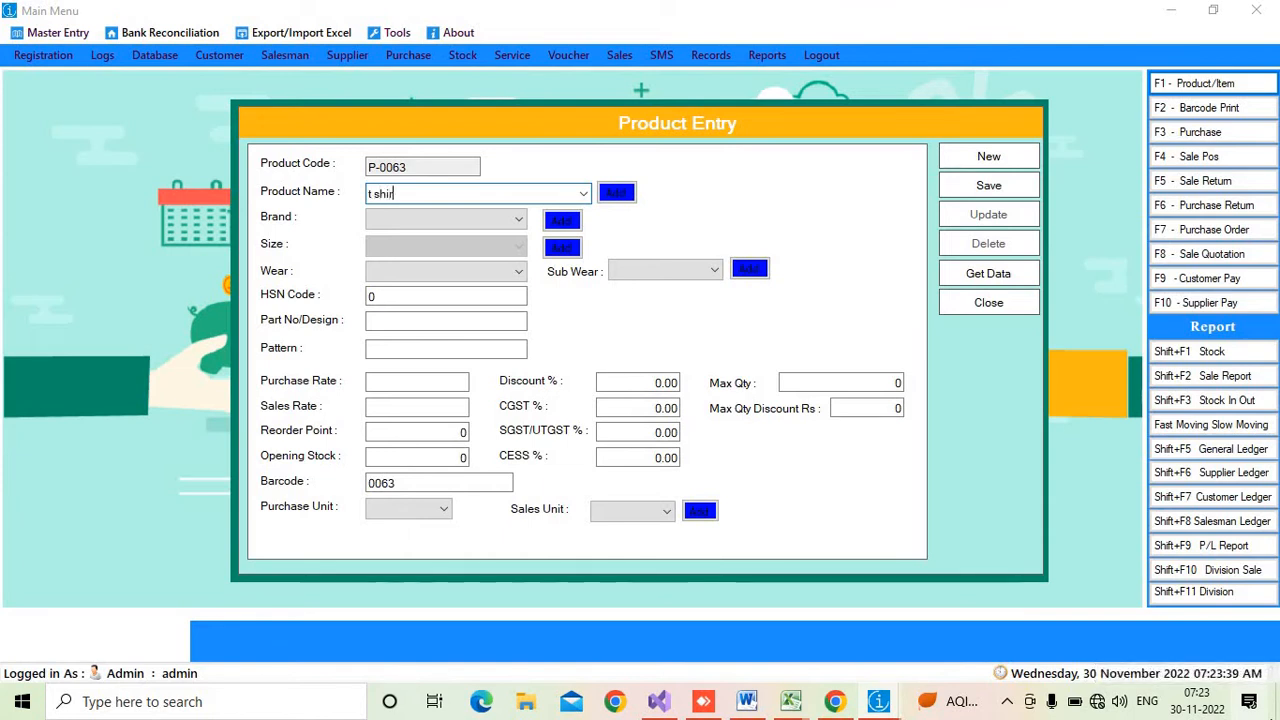
text(t)
key(Tab)
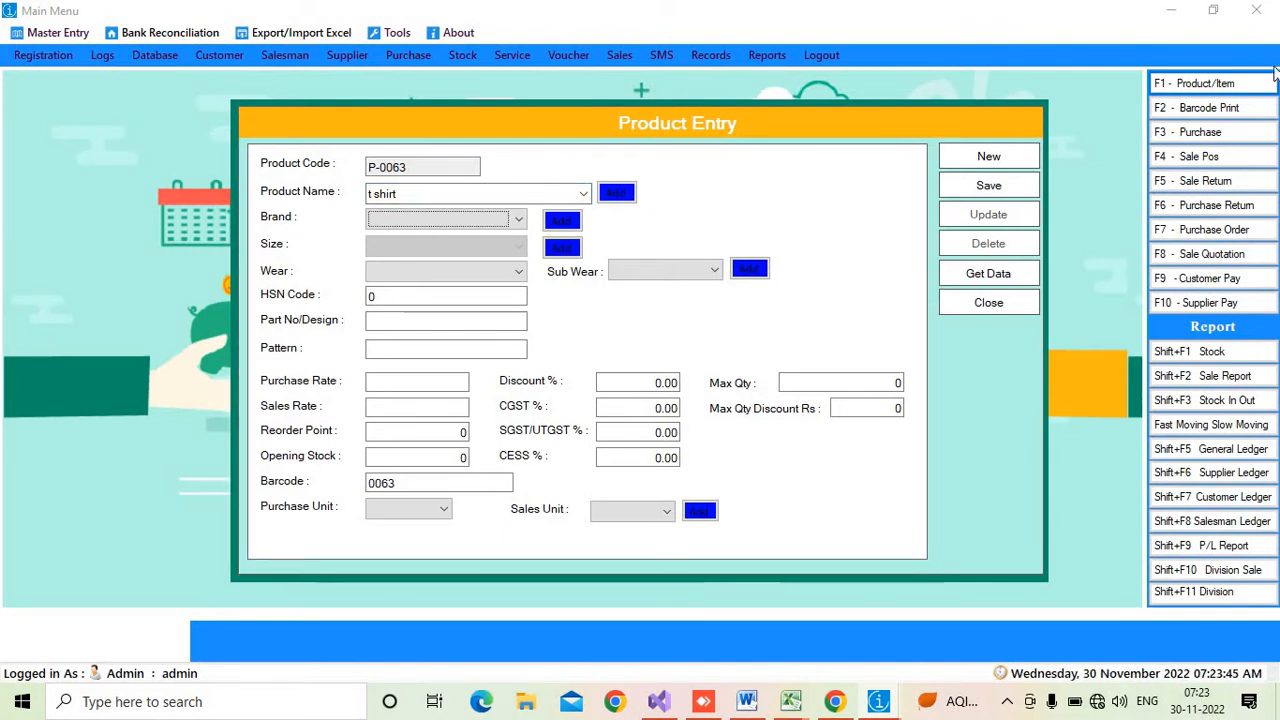
- Open the brand category list and close it again
click(474, 220)
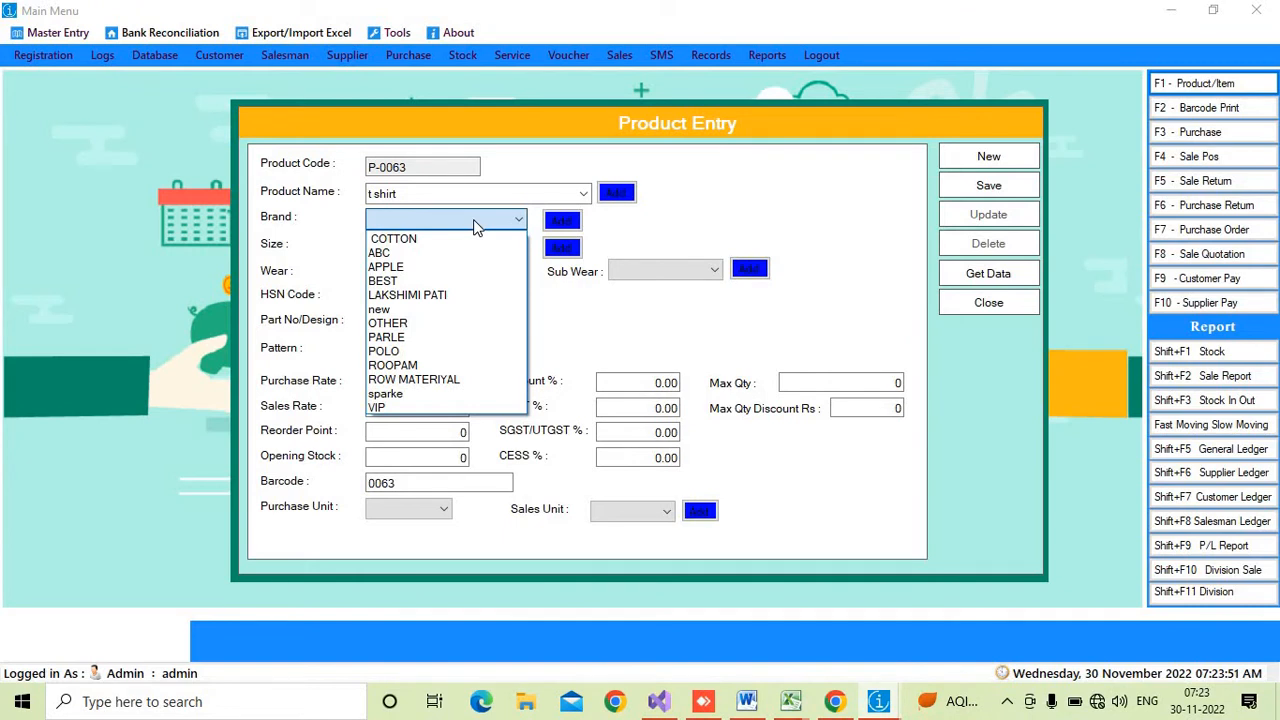
click(568, 230)
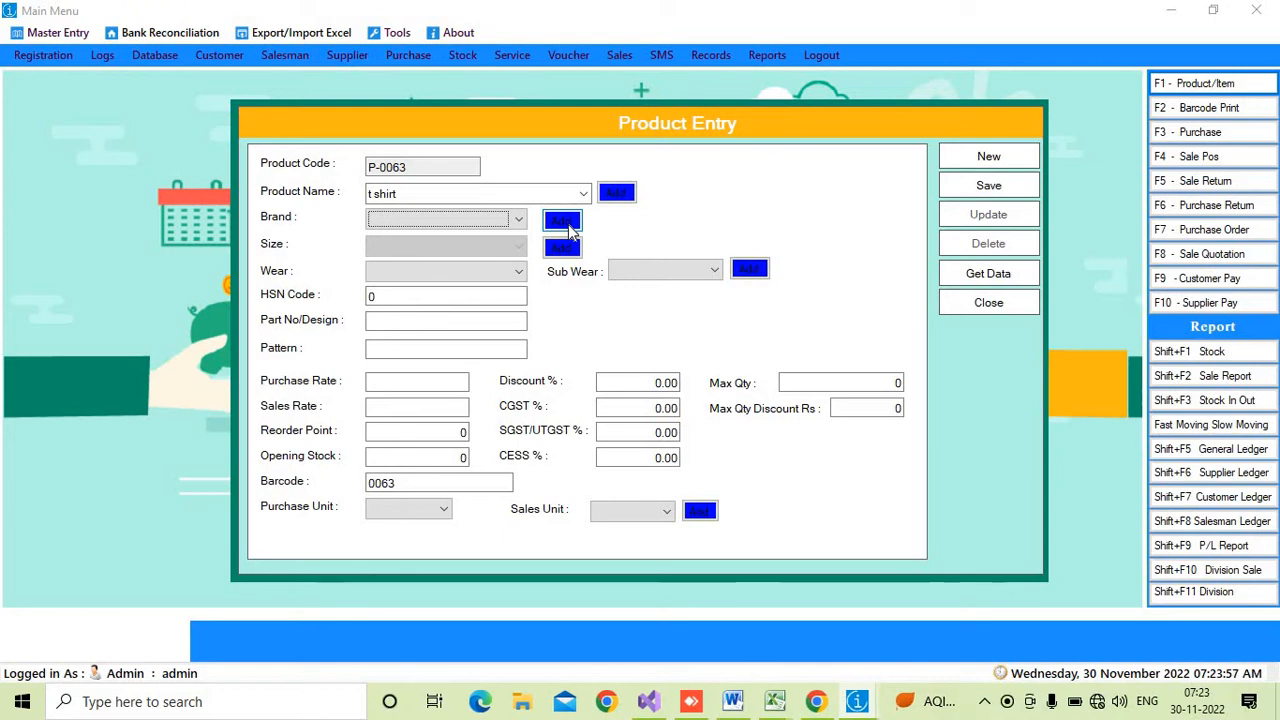
click(565, 225)
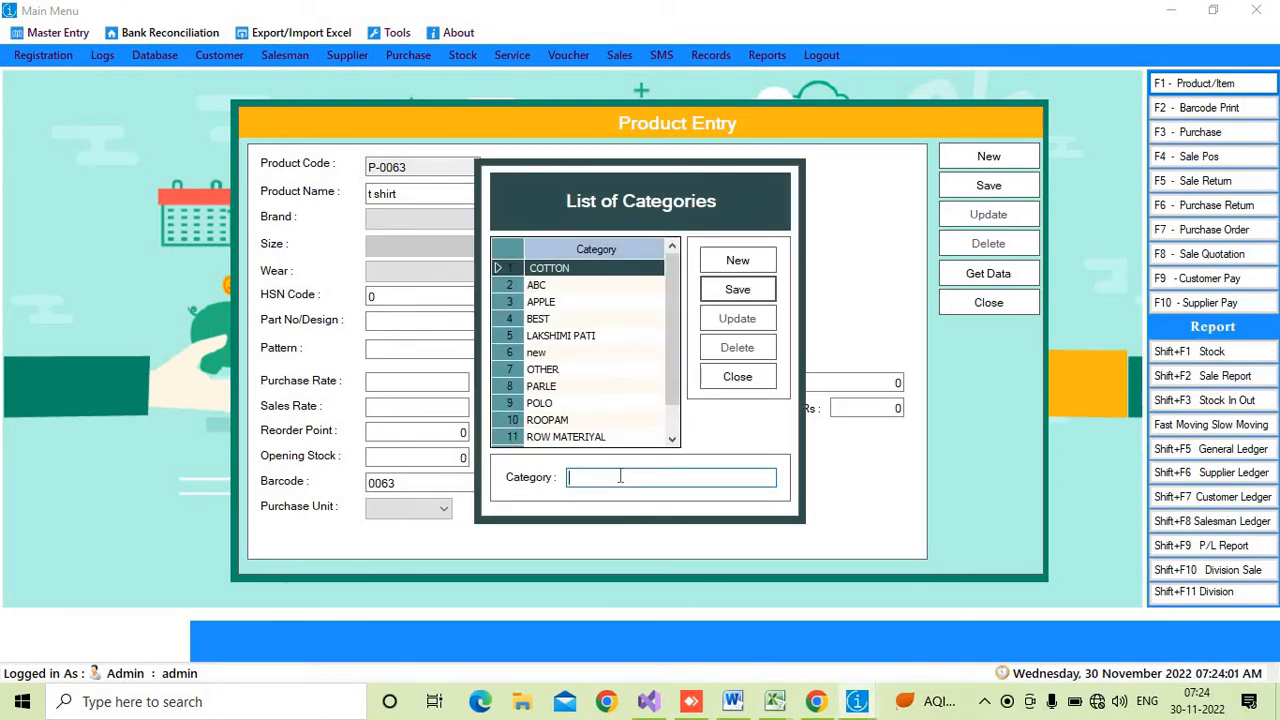
click(740, 381)
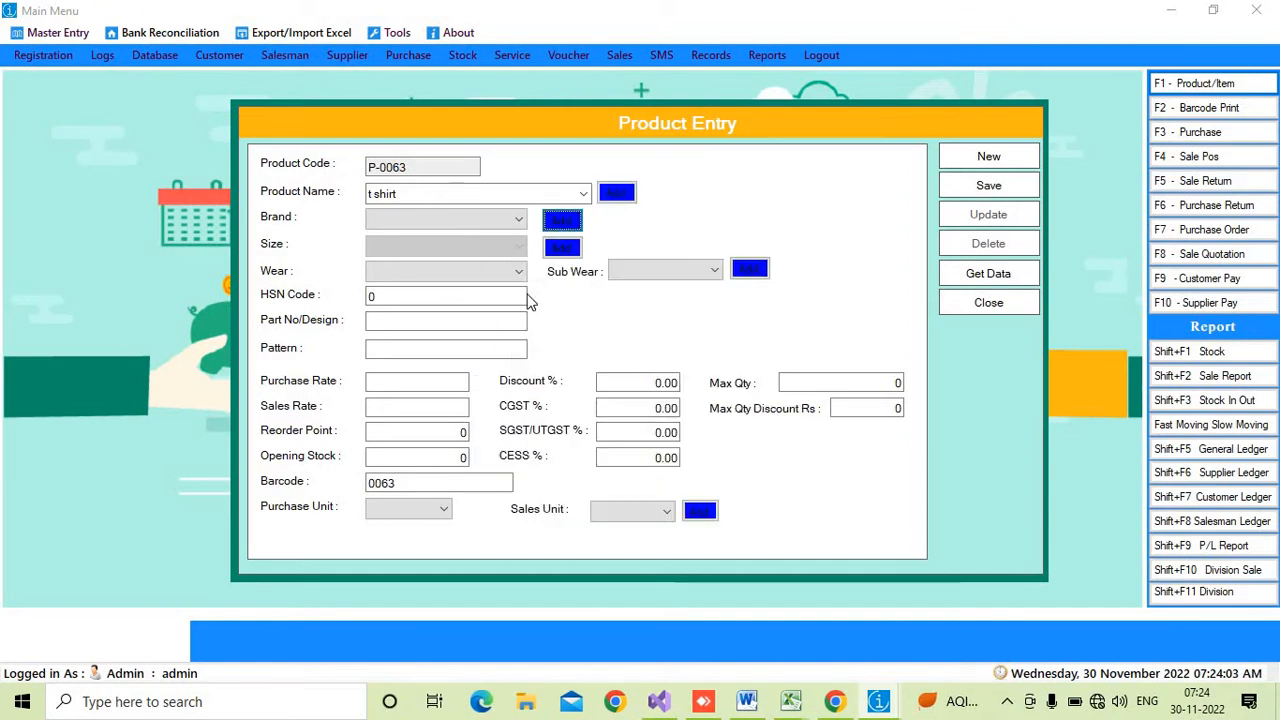
- Set the brand to POLO and open the size sub-category list, closing it unchanged
click(488, 220)
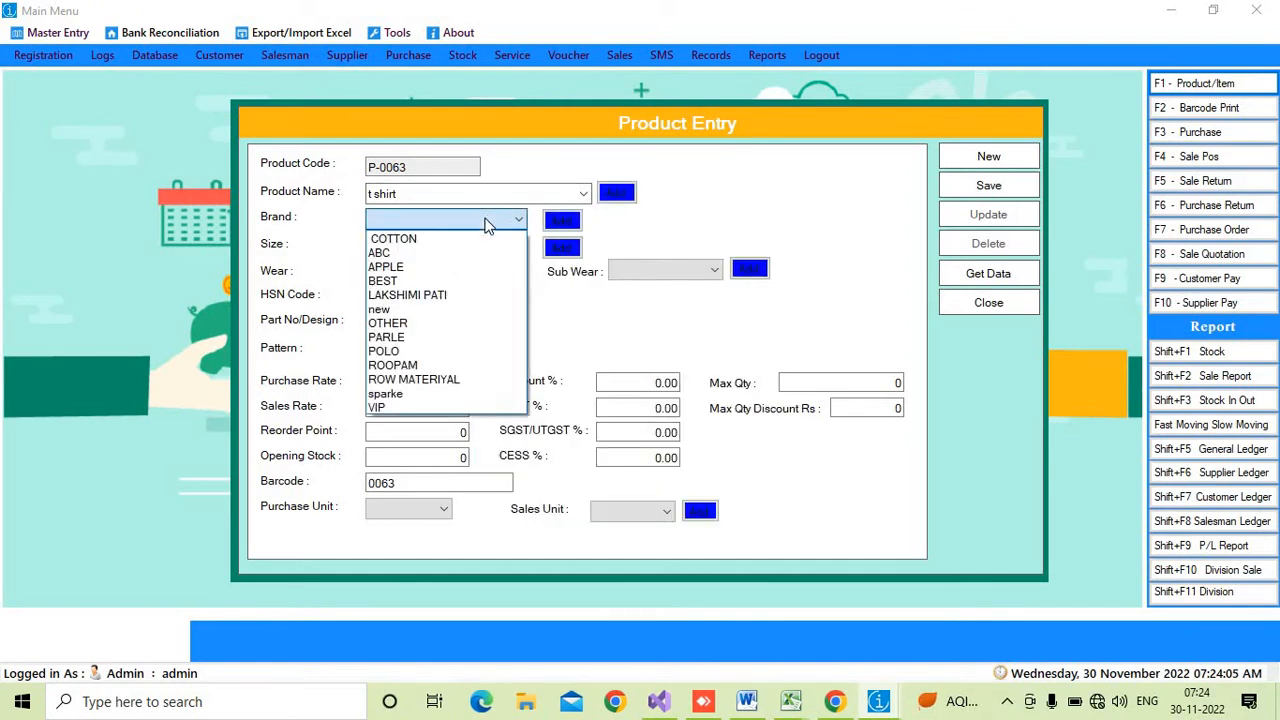
click(409, 351)
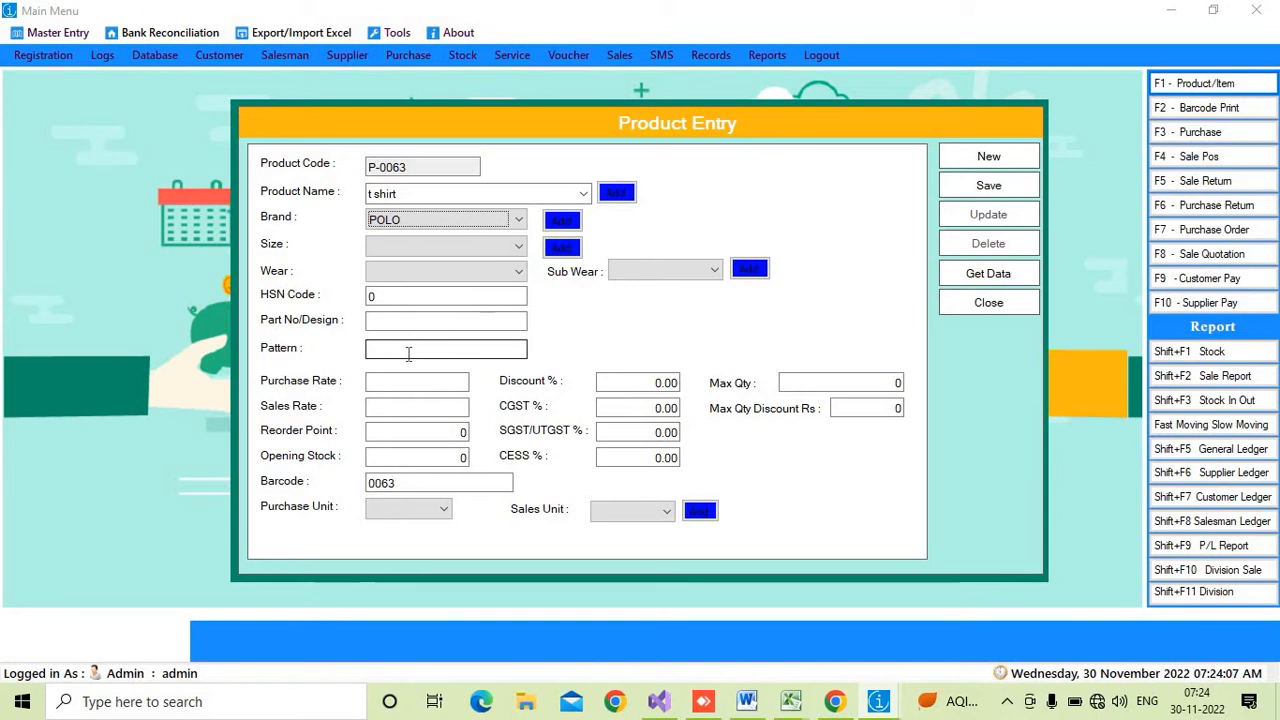
click(470, 250)
click(470, 250)
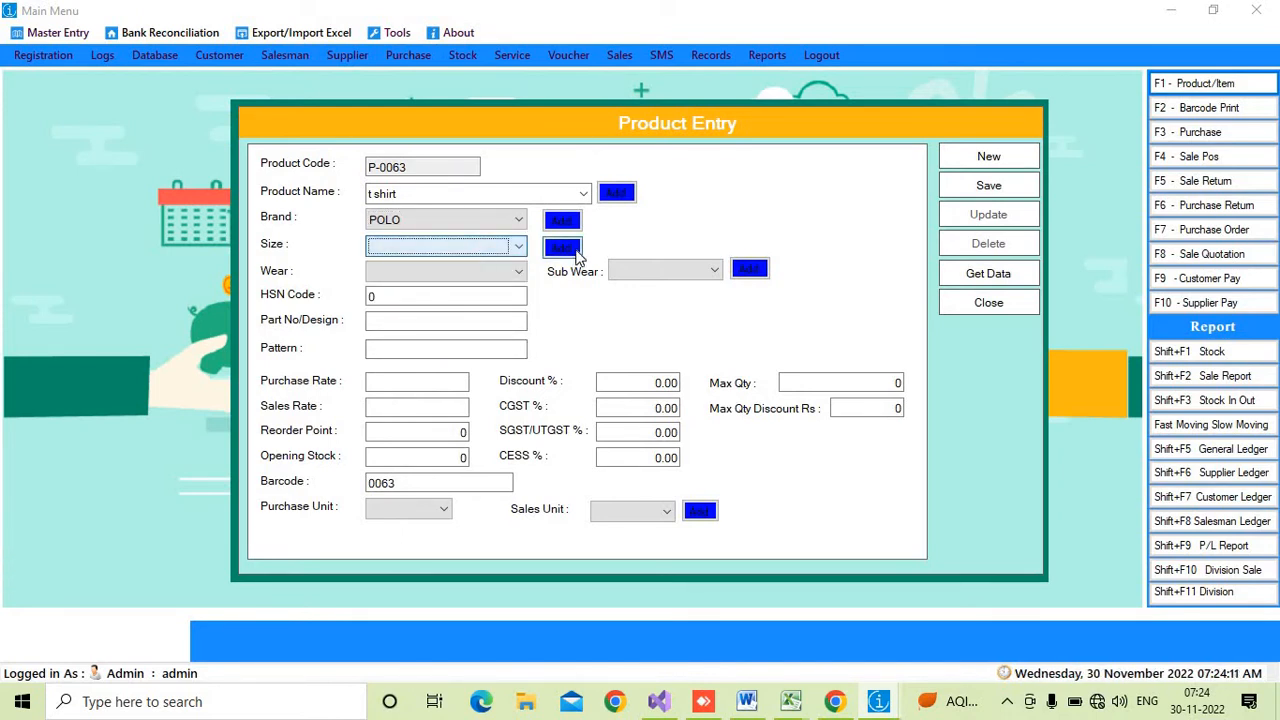
click(574, 251)
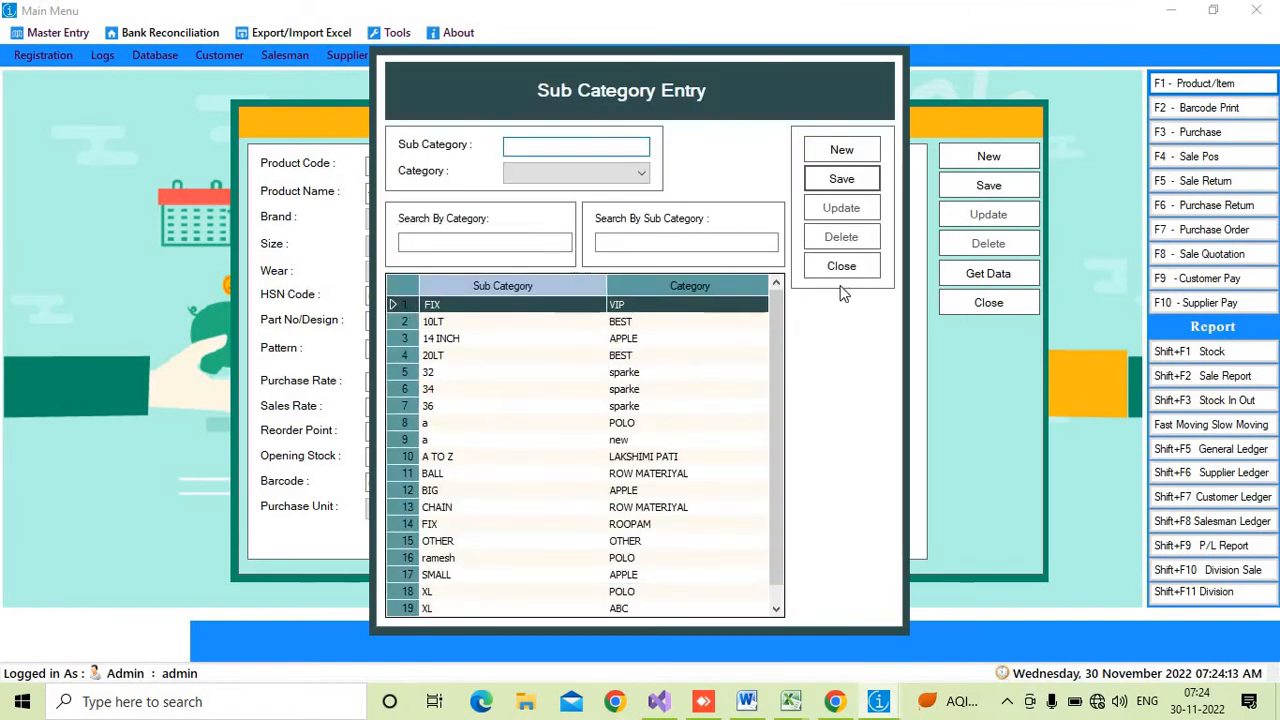
click(843, 268)
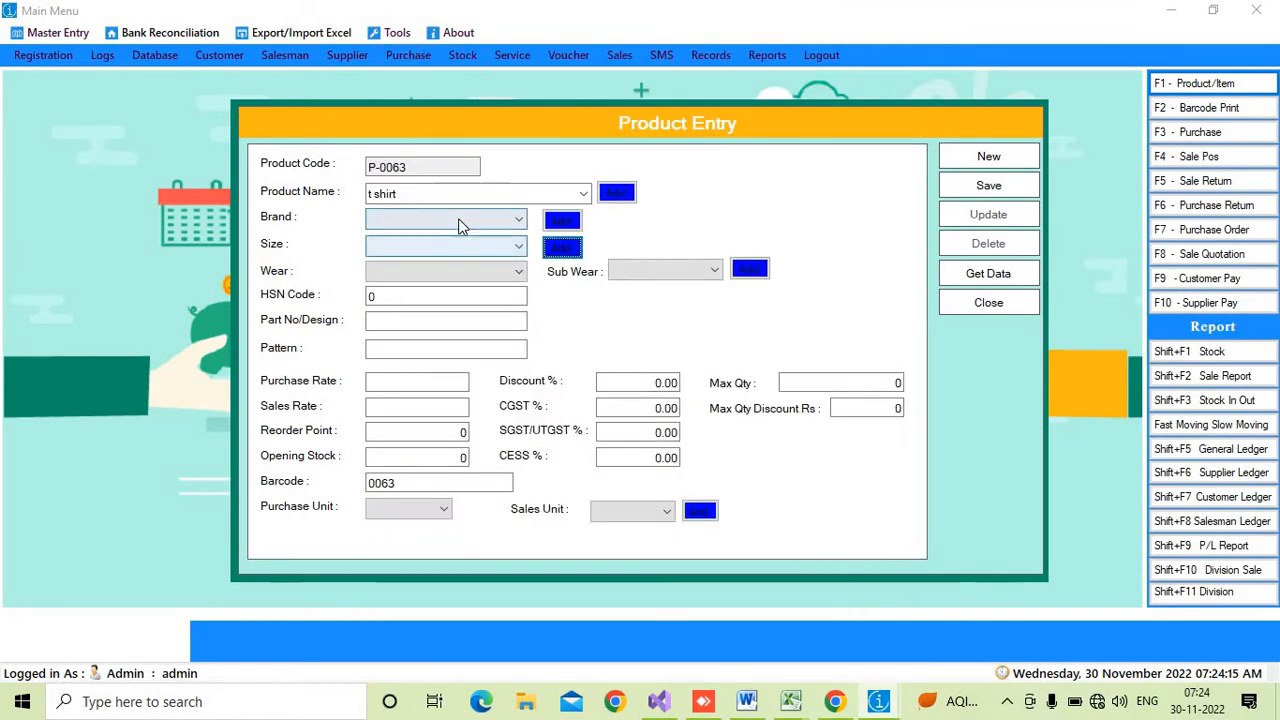
- Set the brand to POLO and the size to XL
click(460, 222)
click(430, 360)
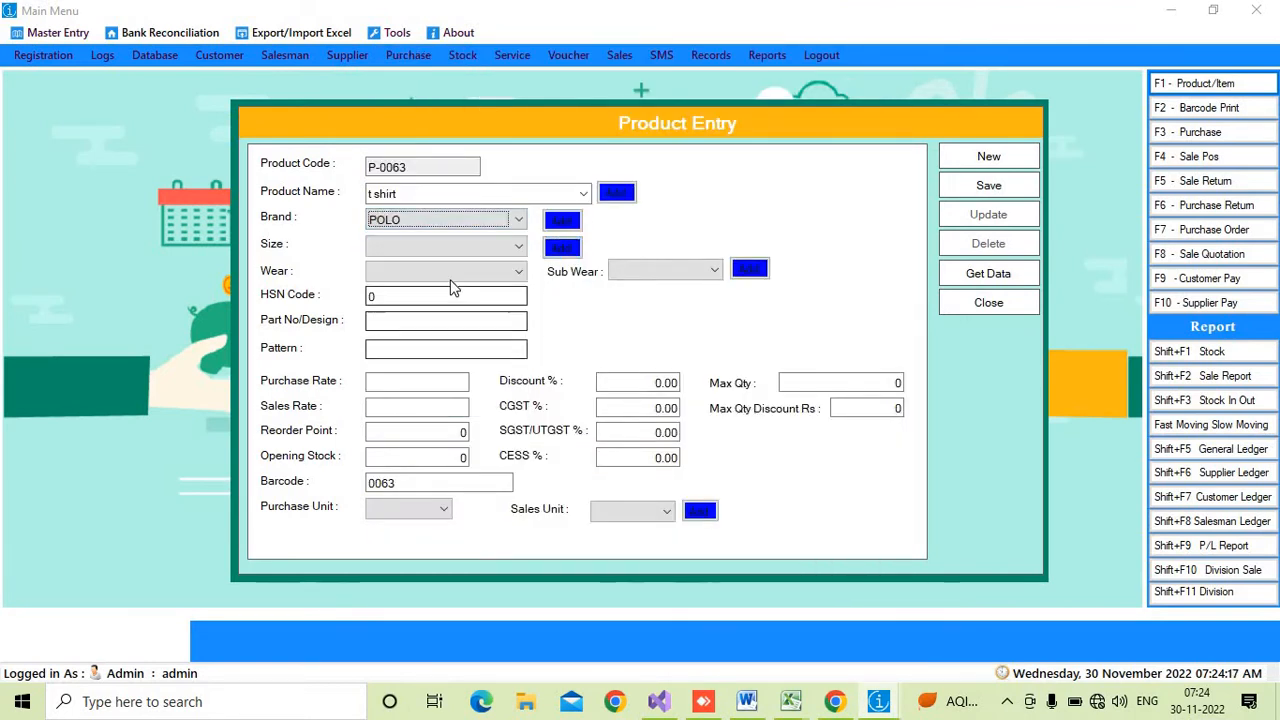
click(440, 247)
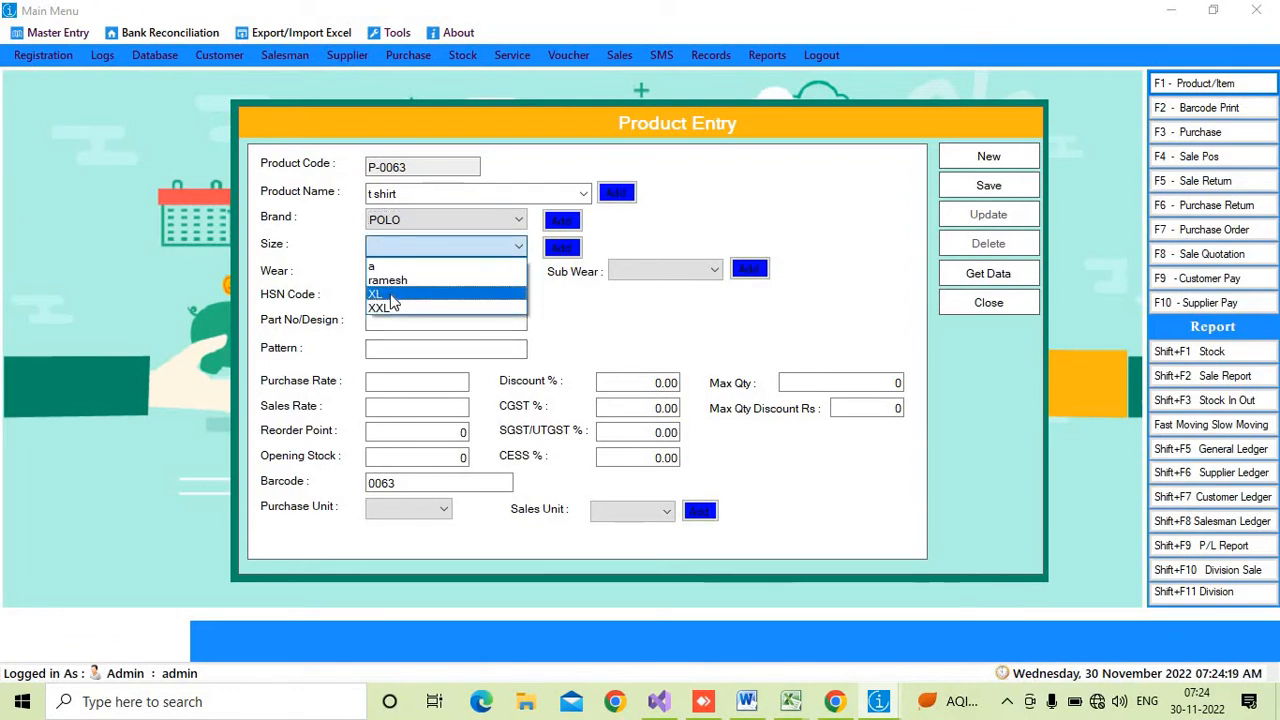
click(391, 295)
- Set the wear to MENS and the sub wear to OTHER
click(458, 273)
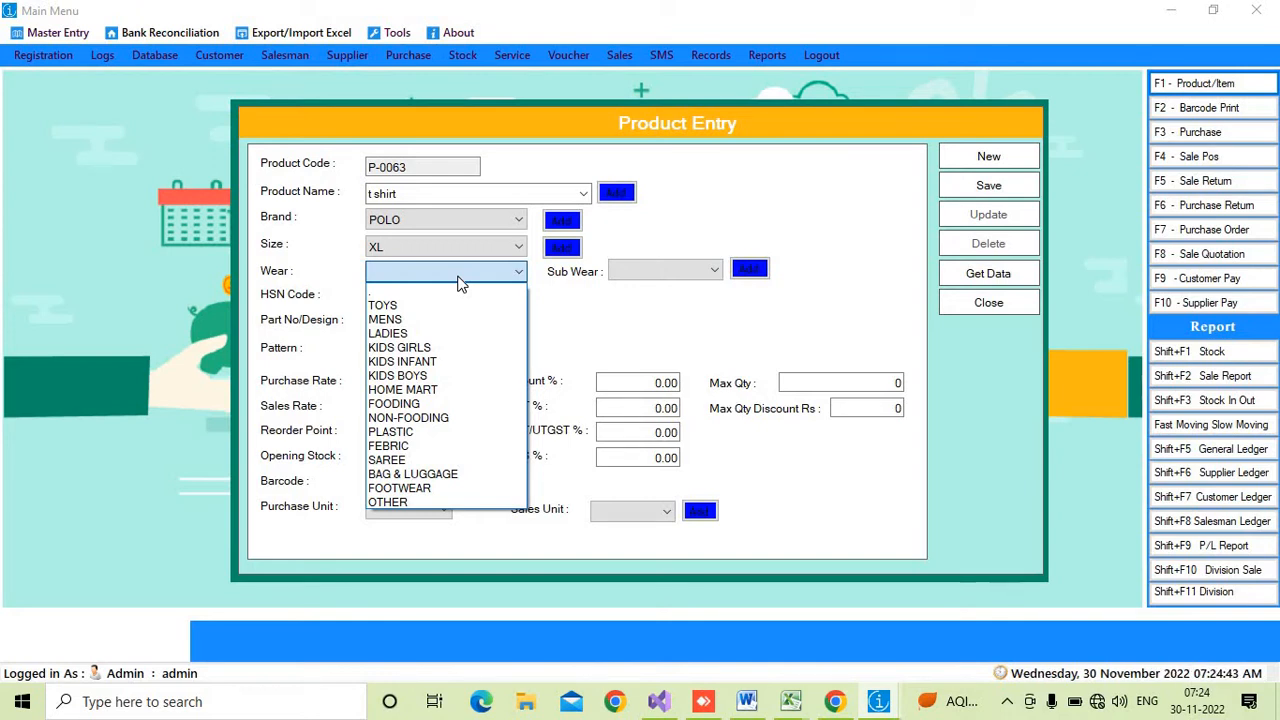
click(410, 320)
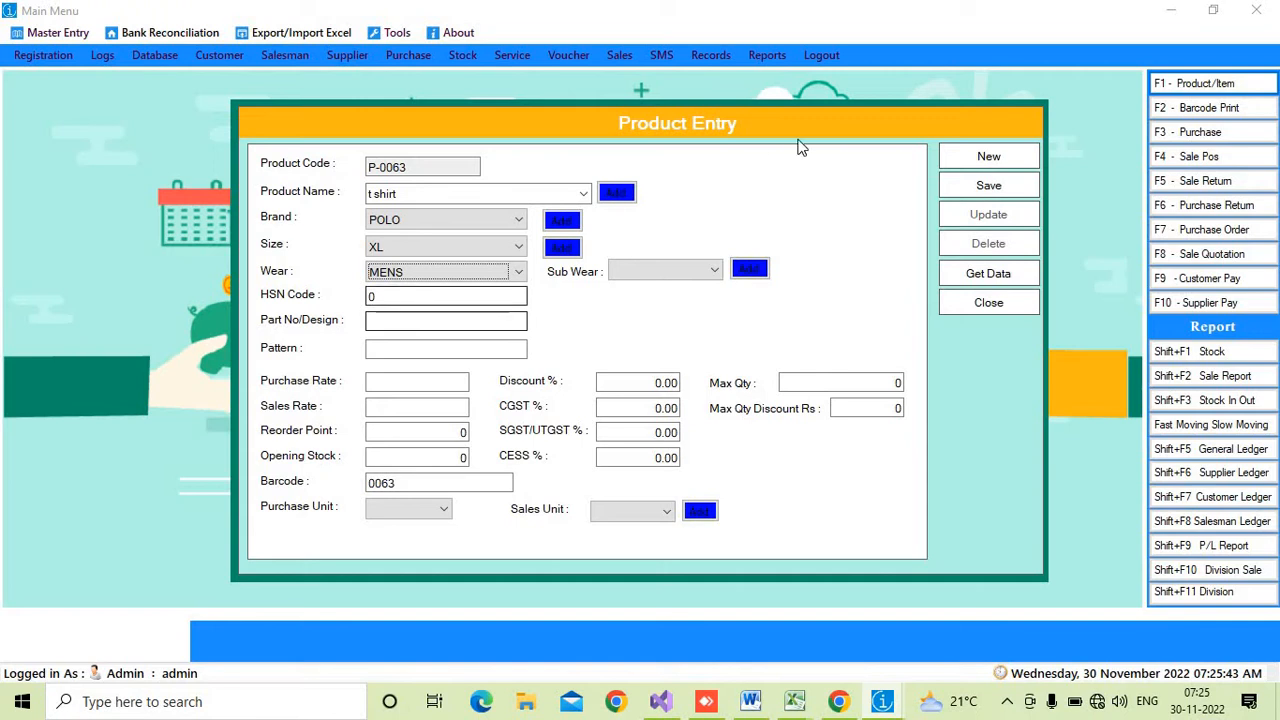
click(640, 271)
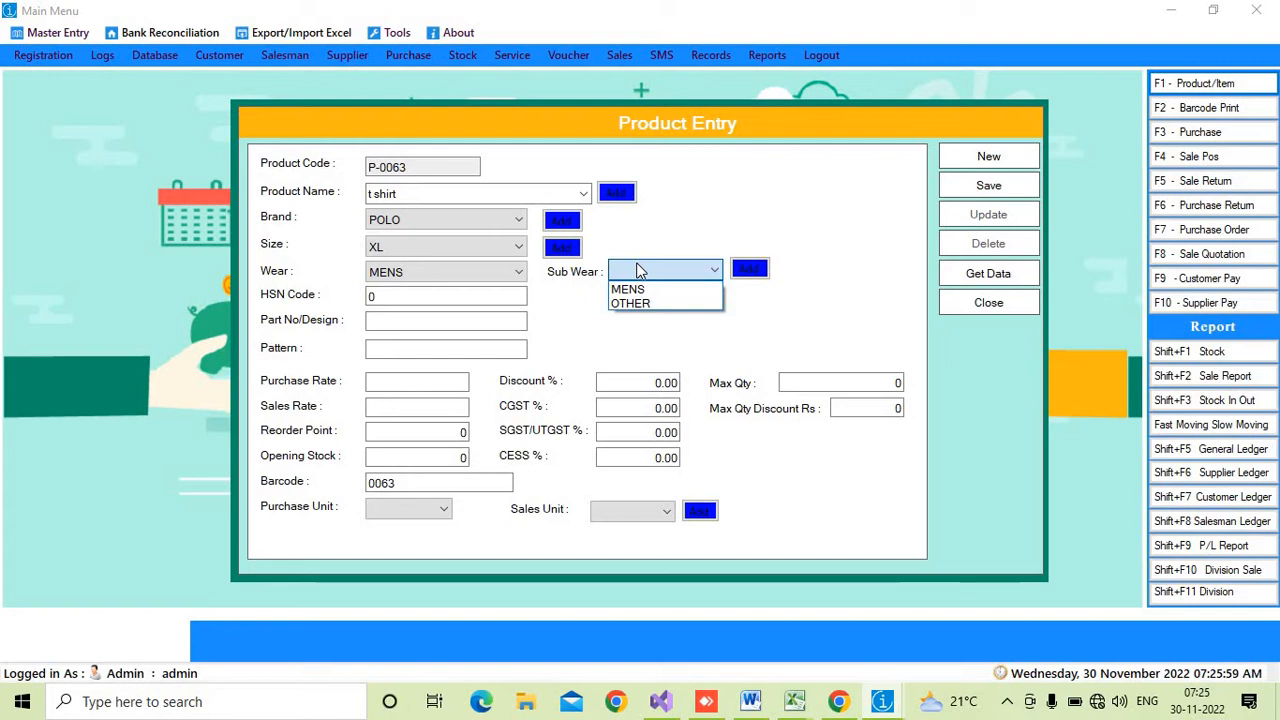
click(640, 302)
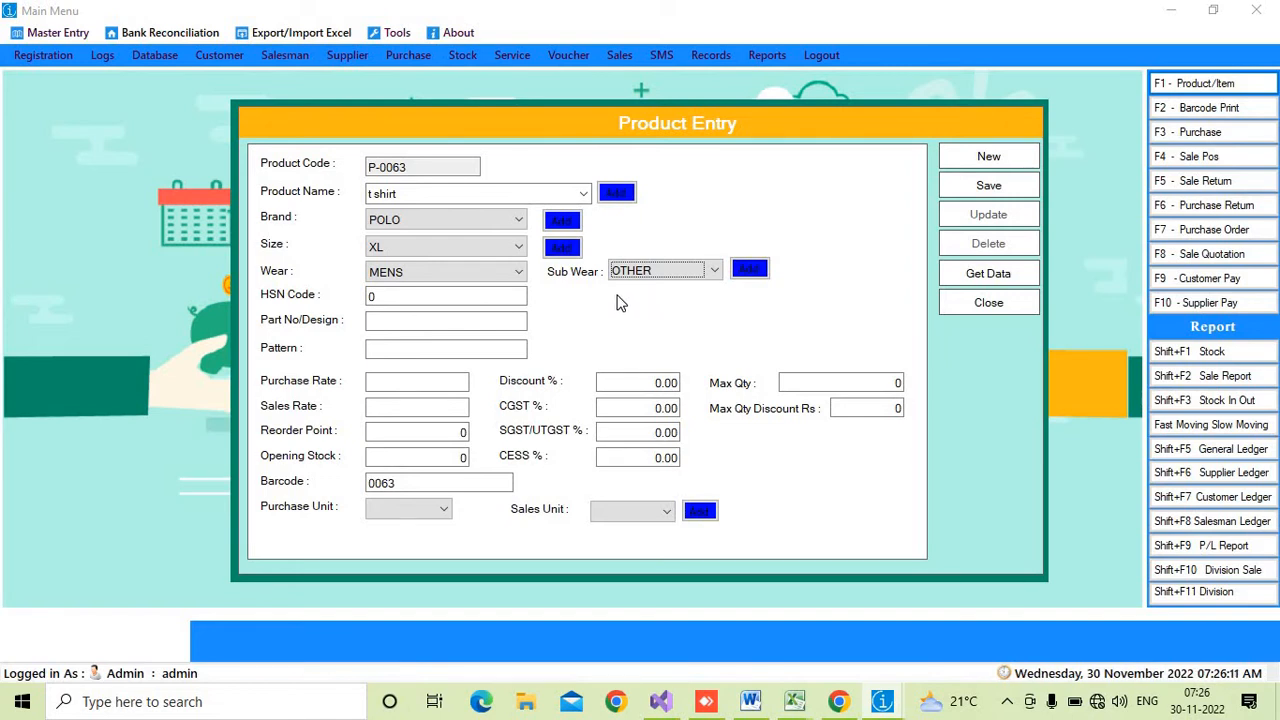
- Set the purchase rate to 600 and the sales rate to 1400
click(396, 296)
click(394, 321)
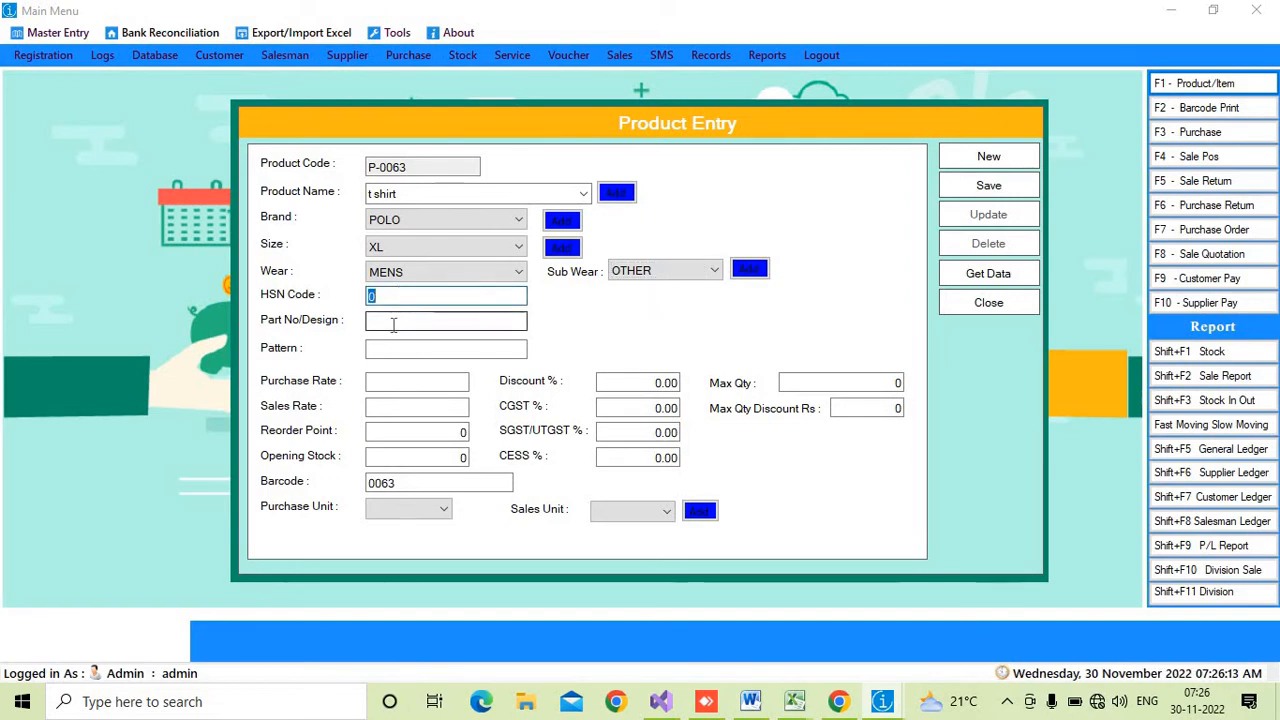
click(390, 349)
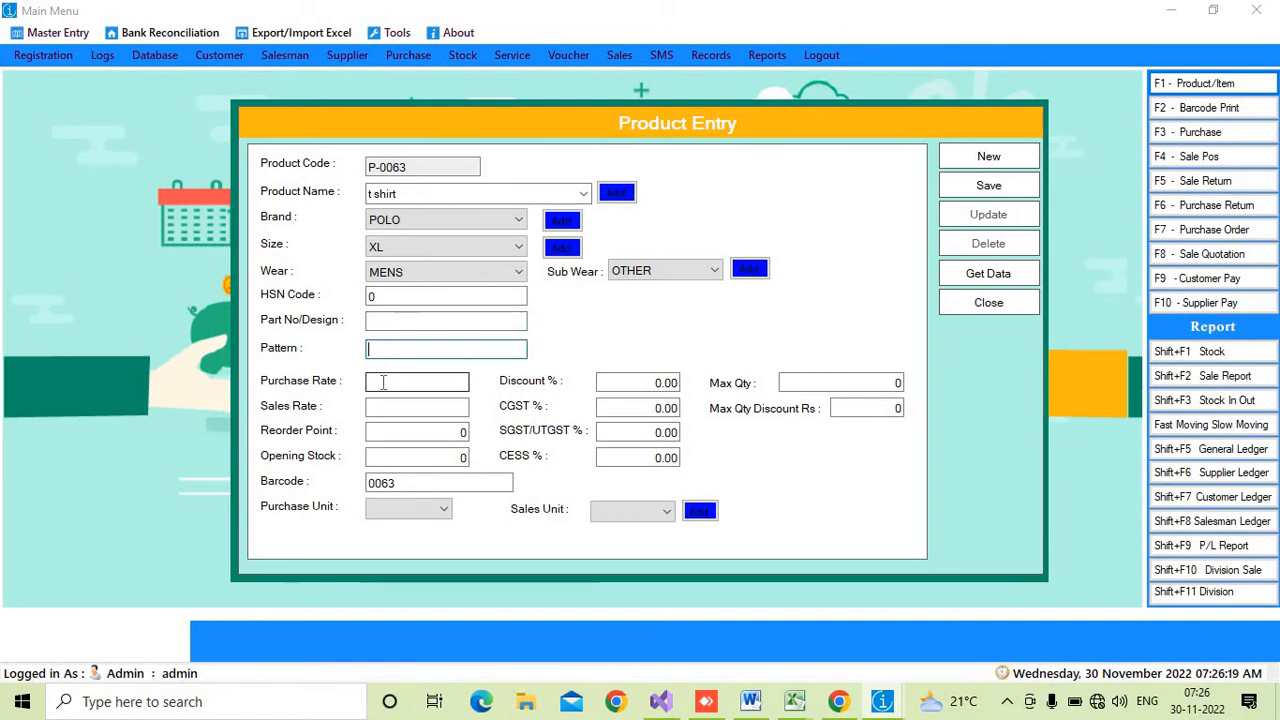
click(382, 382)
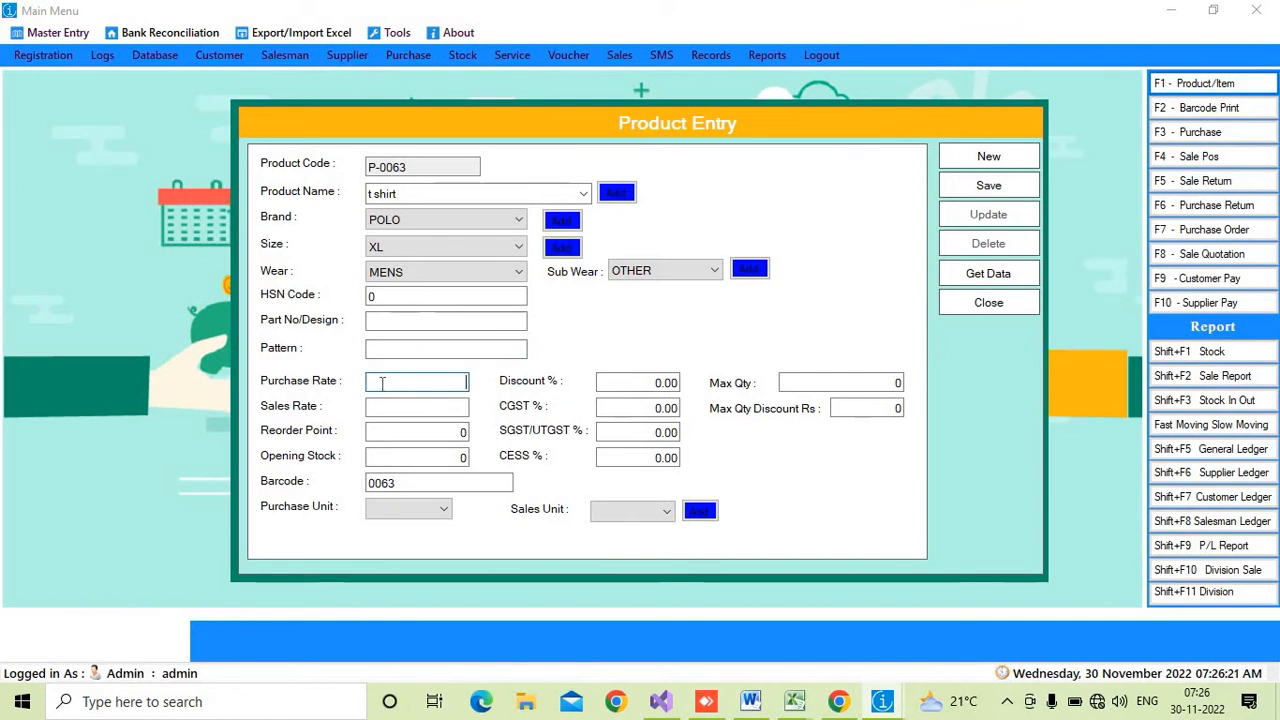
text(600)
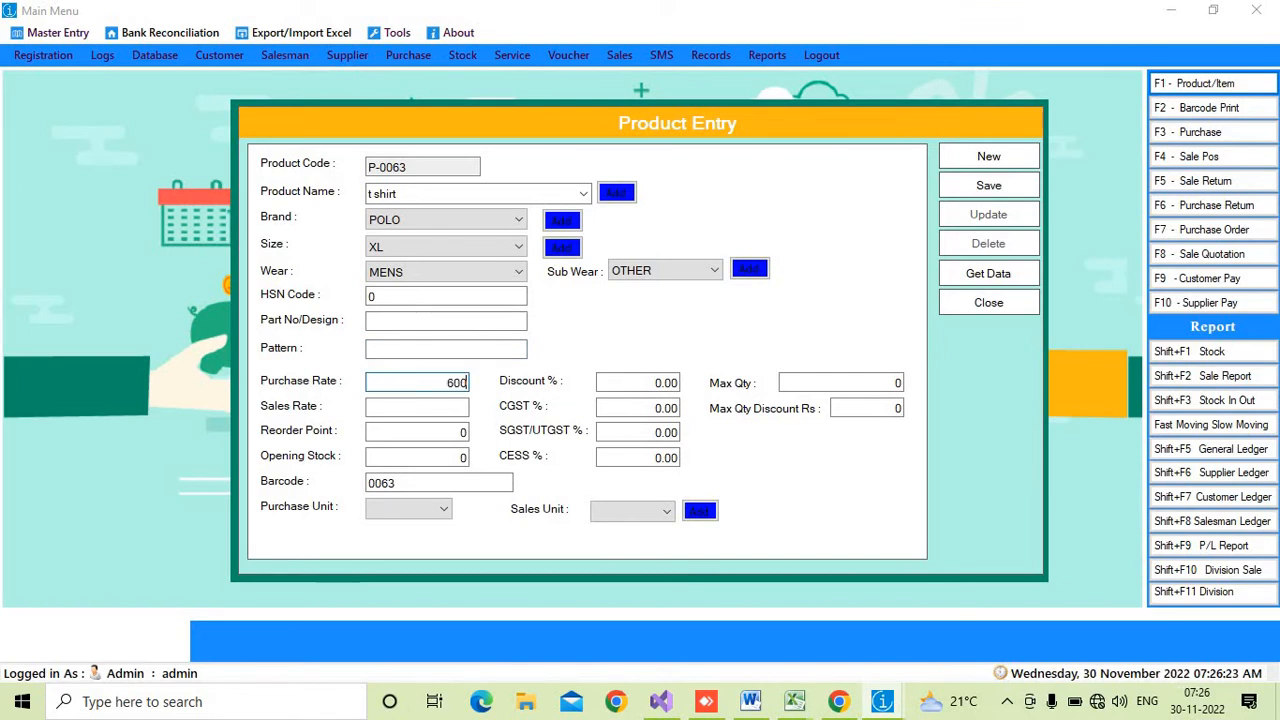
click(426, 408)
text(1400)
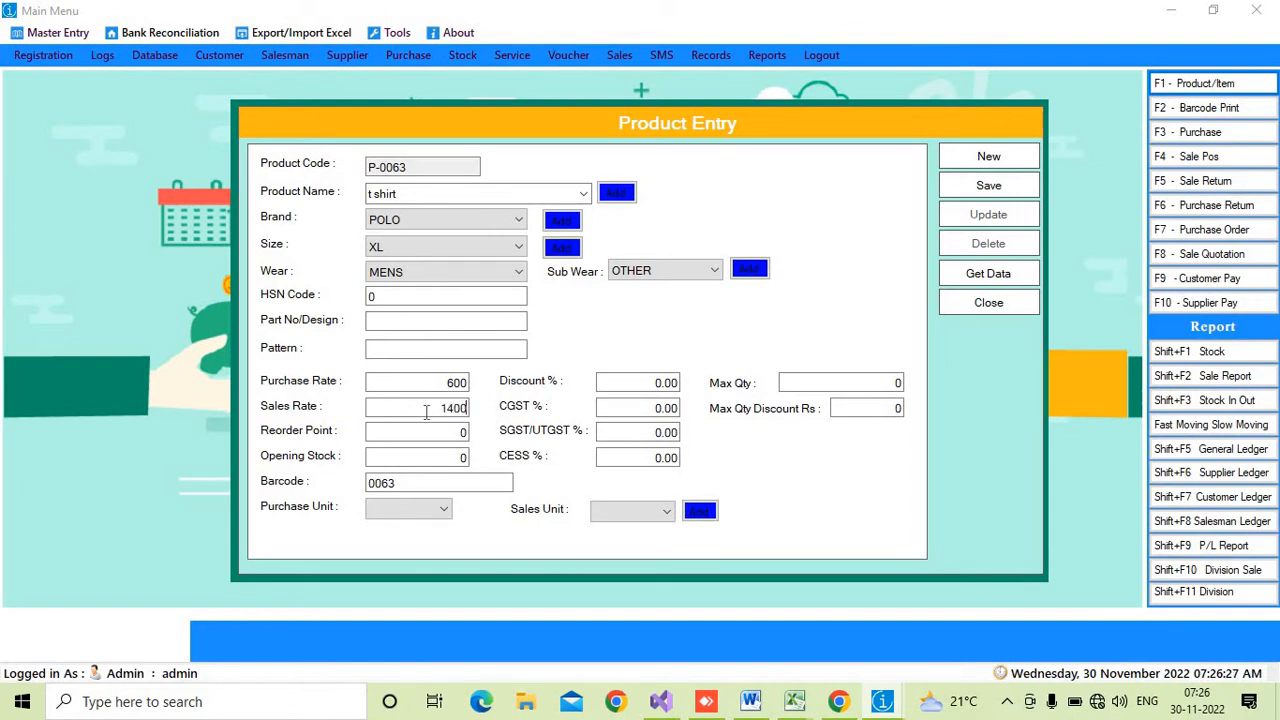
- Set the opening stock to 10
key(Tab)
key(Tab)
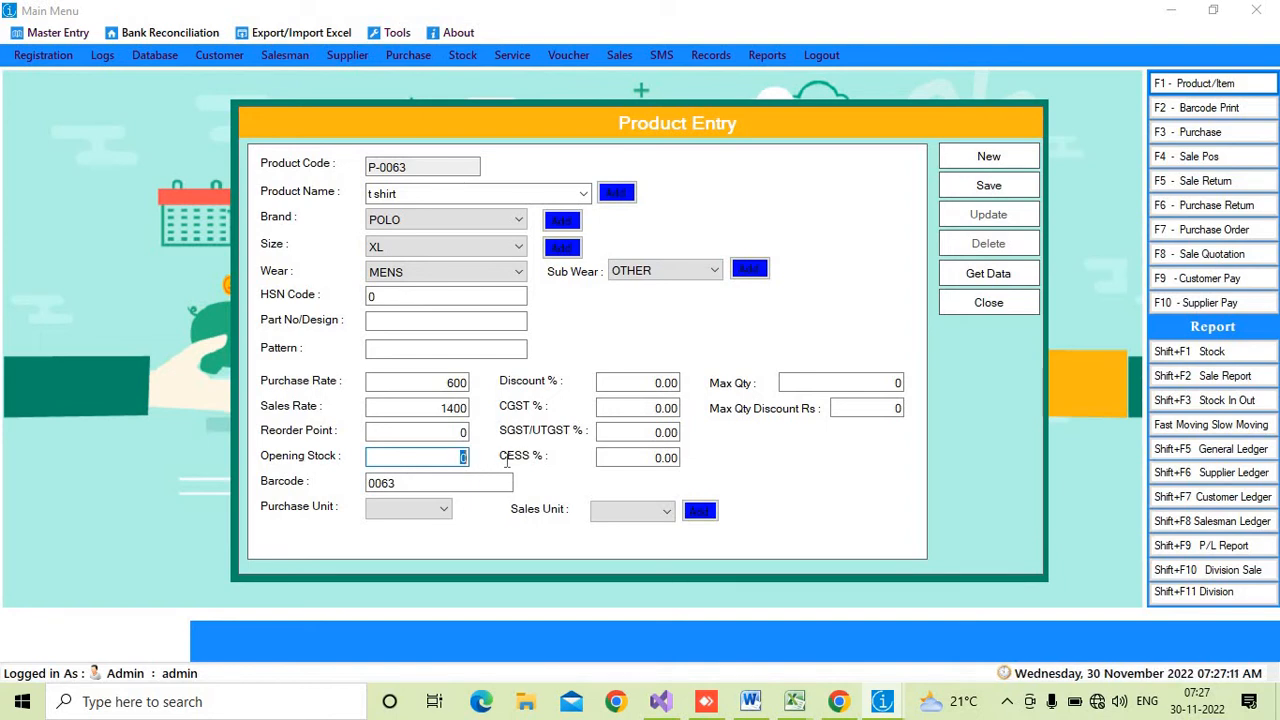
text(1)
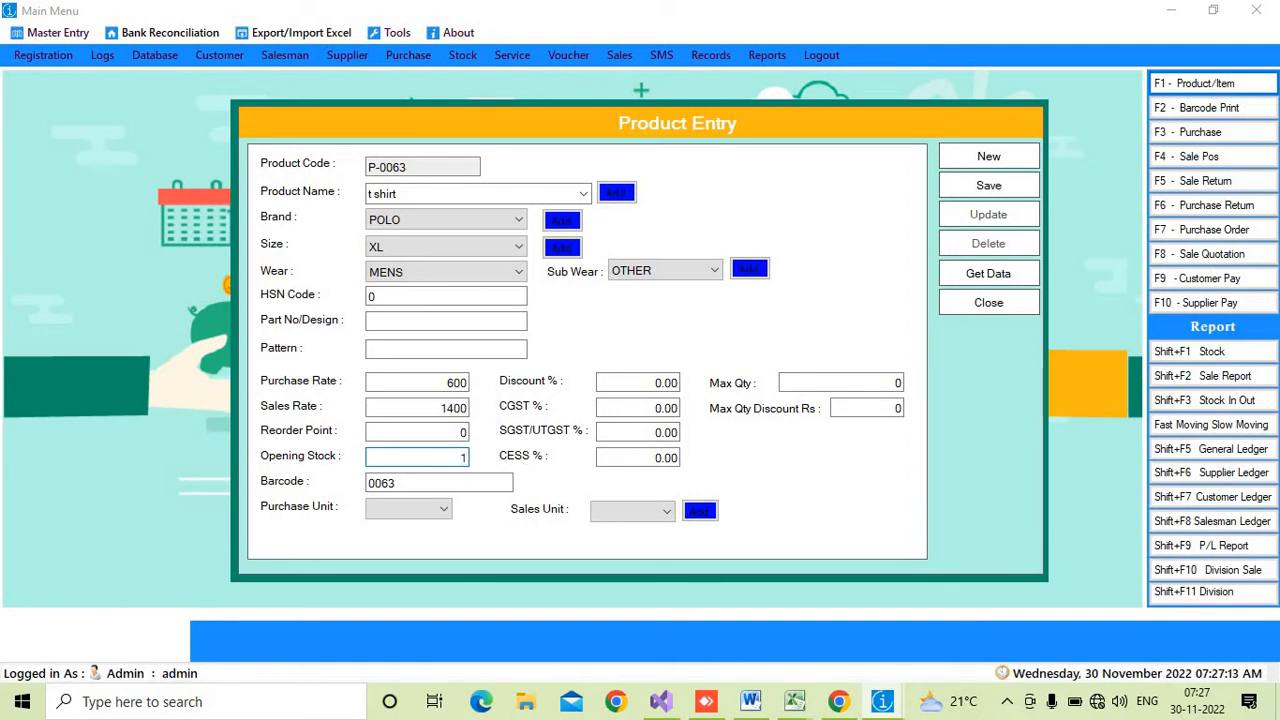
text(0)
- Change the barcode to 0064
click(429, 488)
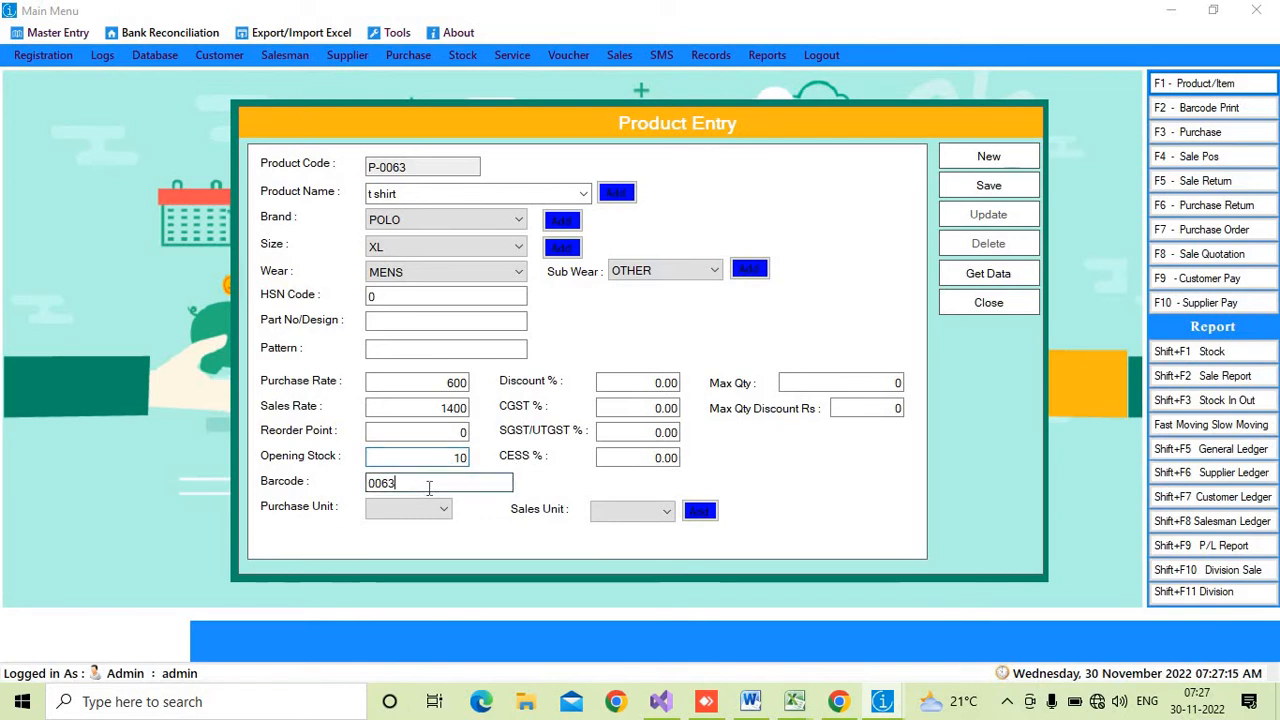
key(BackSpace)
text(4)
- Replace the barcode with 999999999
drag(405, 483, 262, 491)
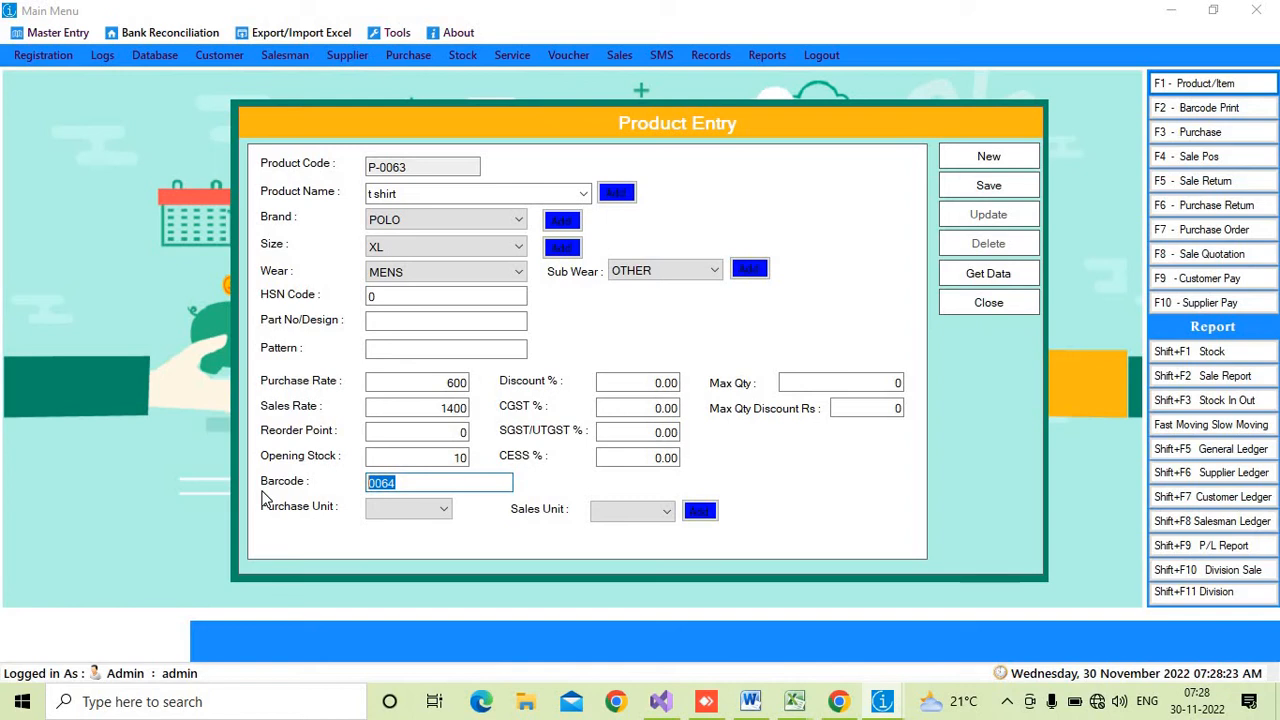
text(123456789)
key(BackSpace)
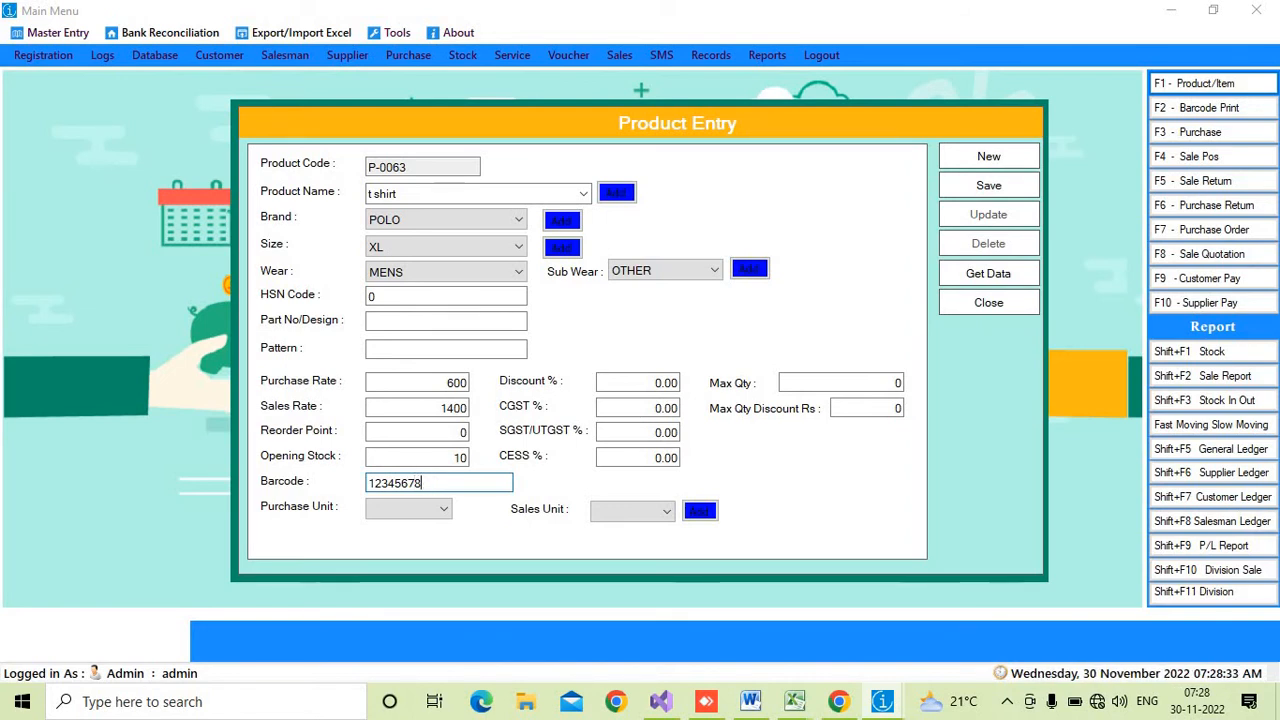
key(BackSpace)
key(BackSpace)
key(BackSpace)
key(BackSpace)
key(BackSpace)
key(BackSpace)
key(BackSpace)
key(BackSpace)
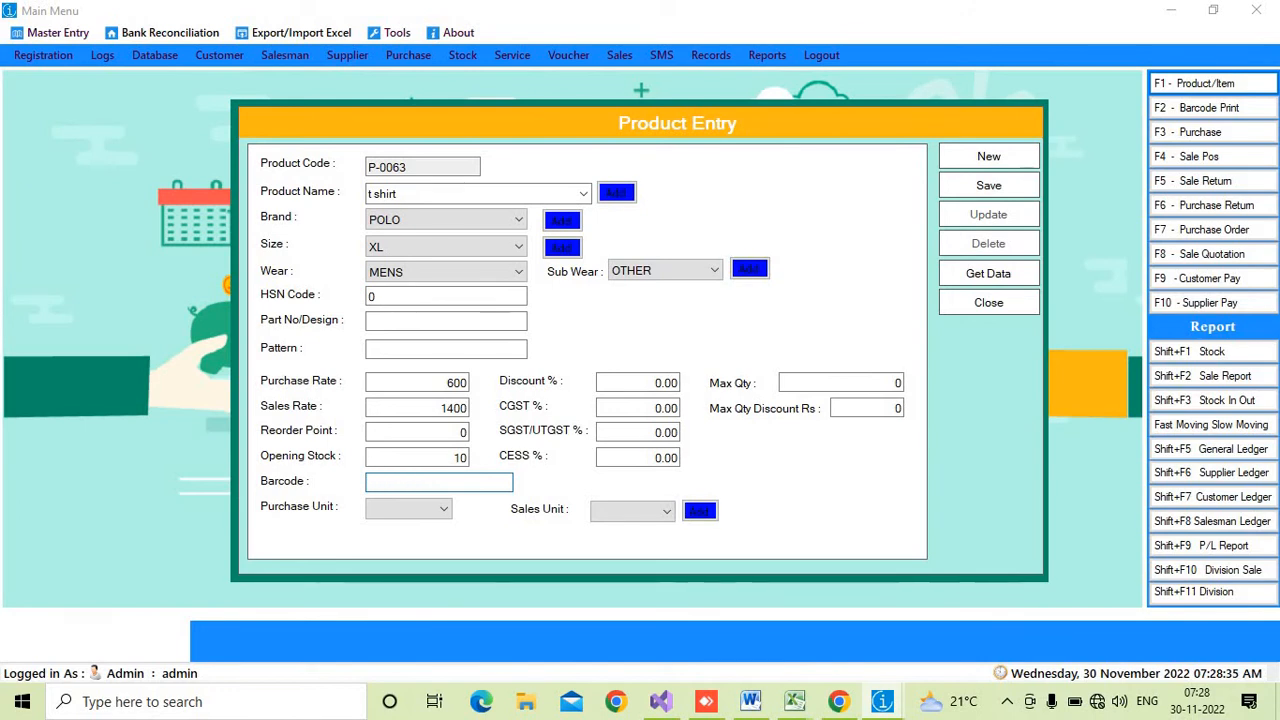
text(9999)
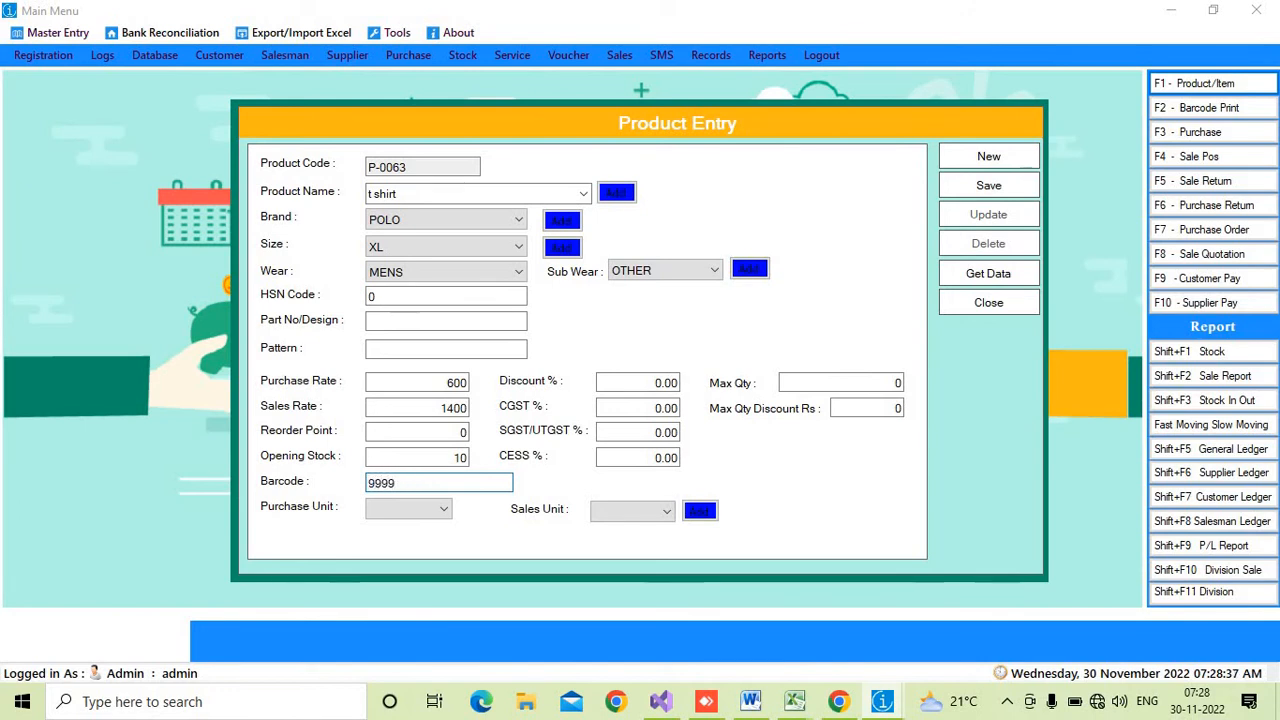
text(99999)
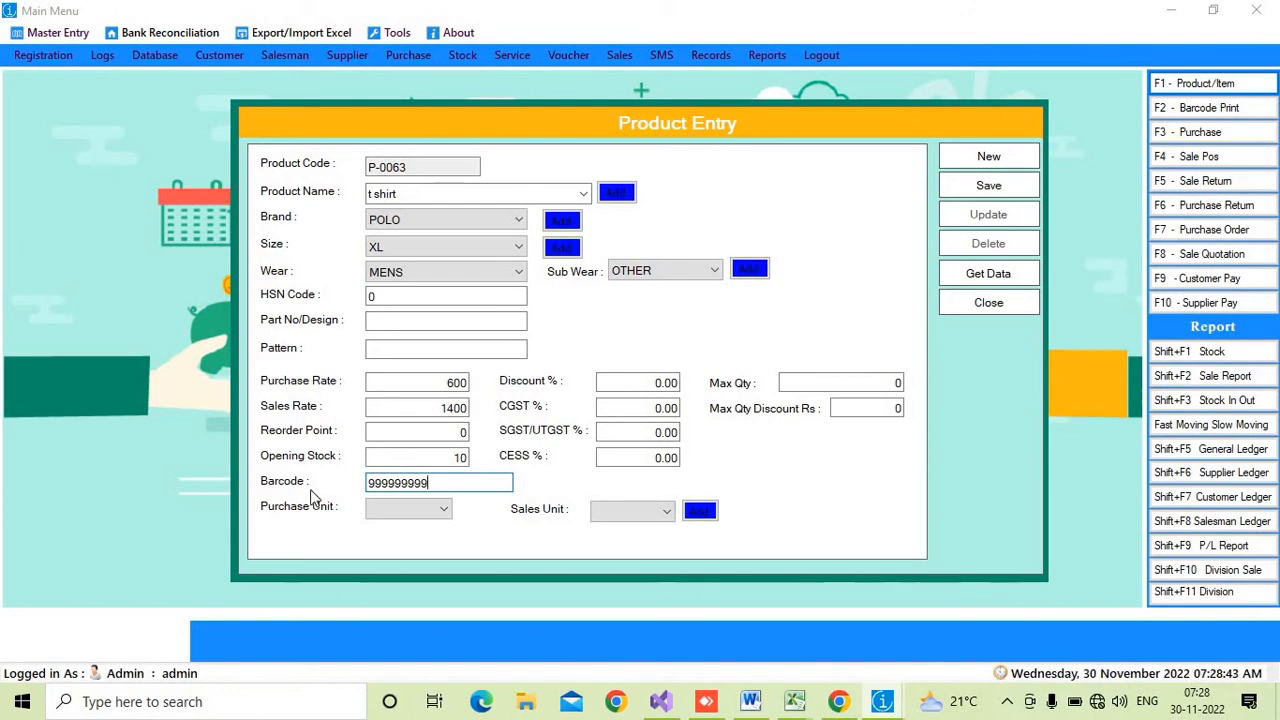
- Set the CGST percentage to 2
click(642, 405)
drag(652, 384, 697, 383)
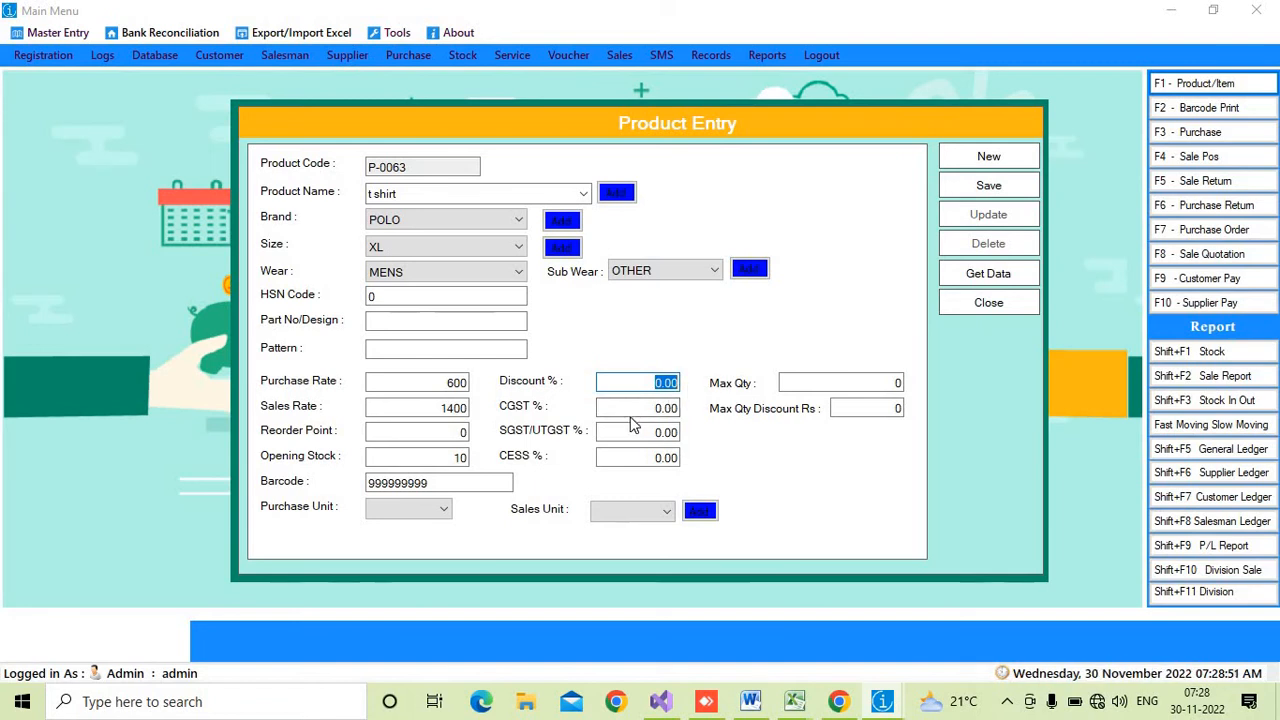
drag(639, 411, 713, 416)
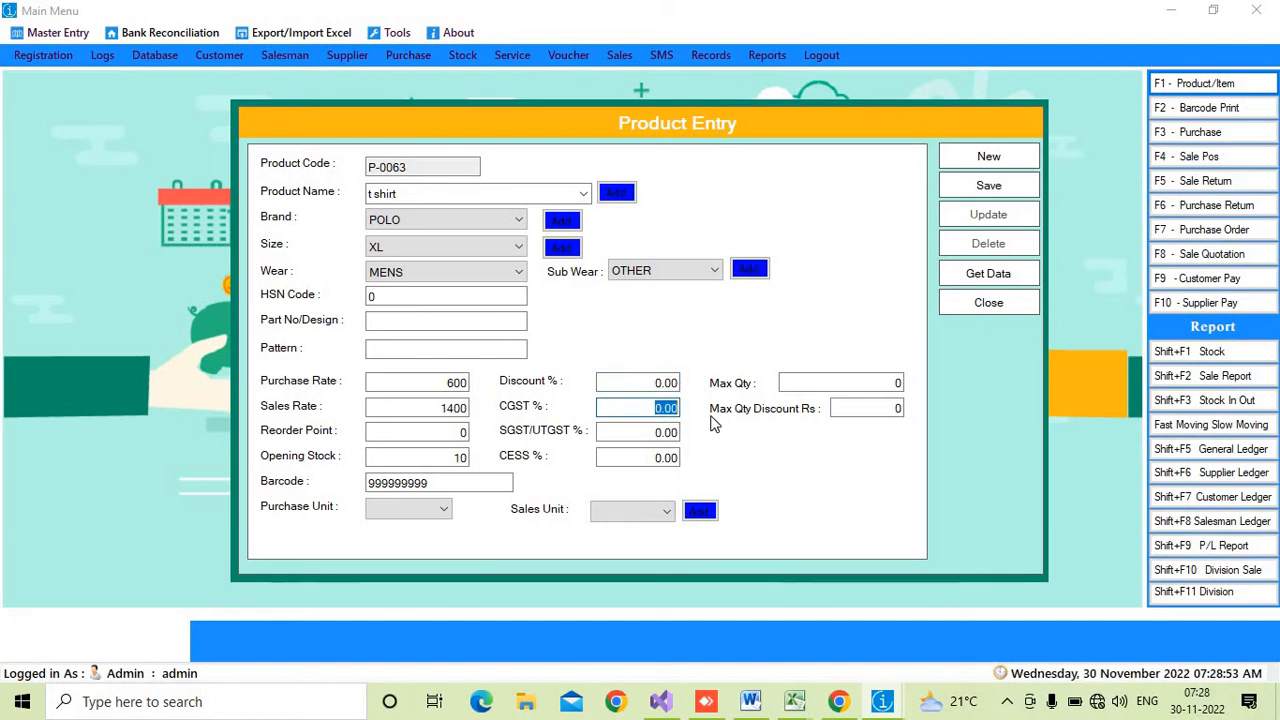
text(25)
key(BackSpace)
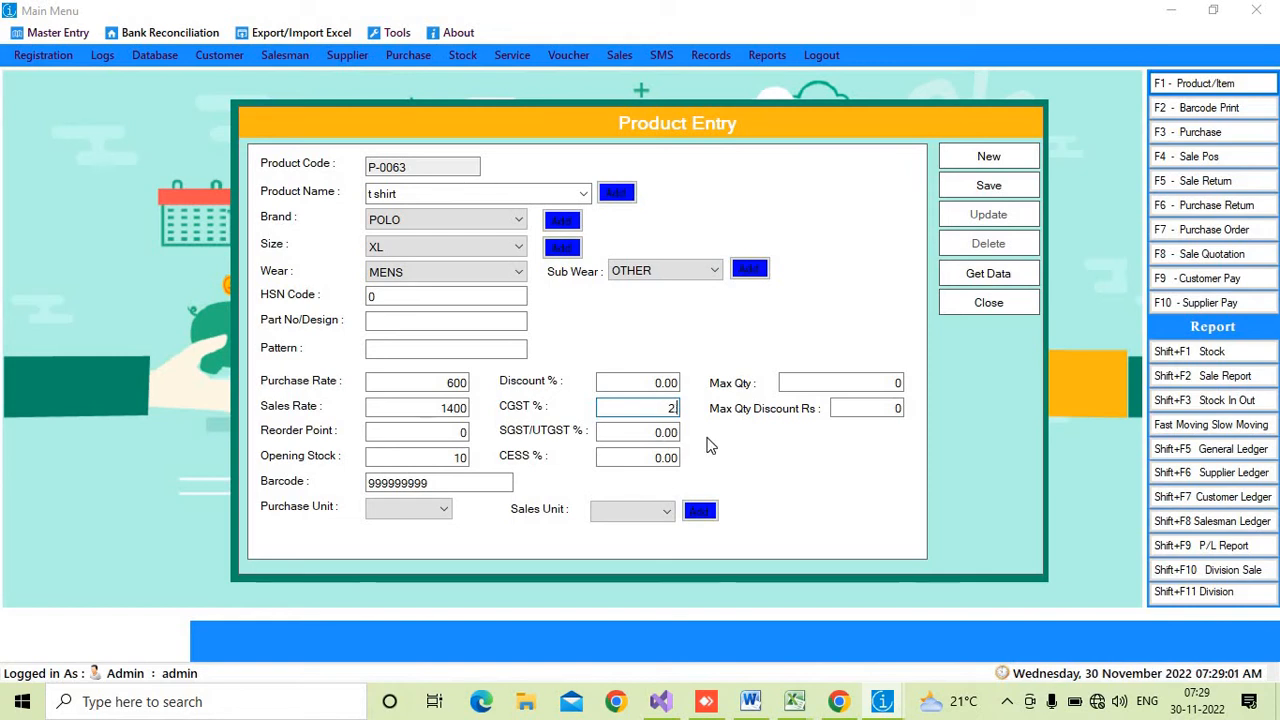
- Set the CGST percentage to 2.5 and the SGST/UTGST percentage to 2.5
text(.)
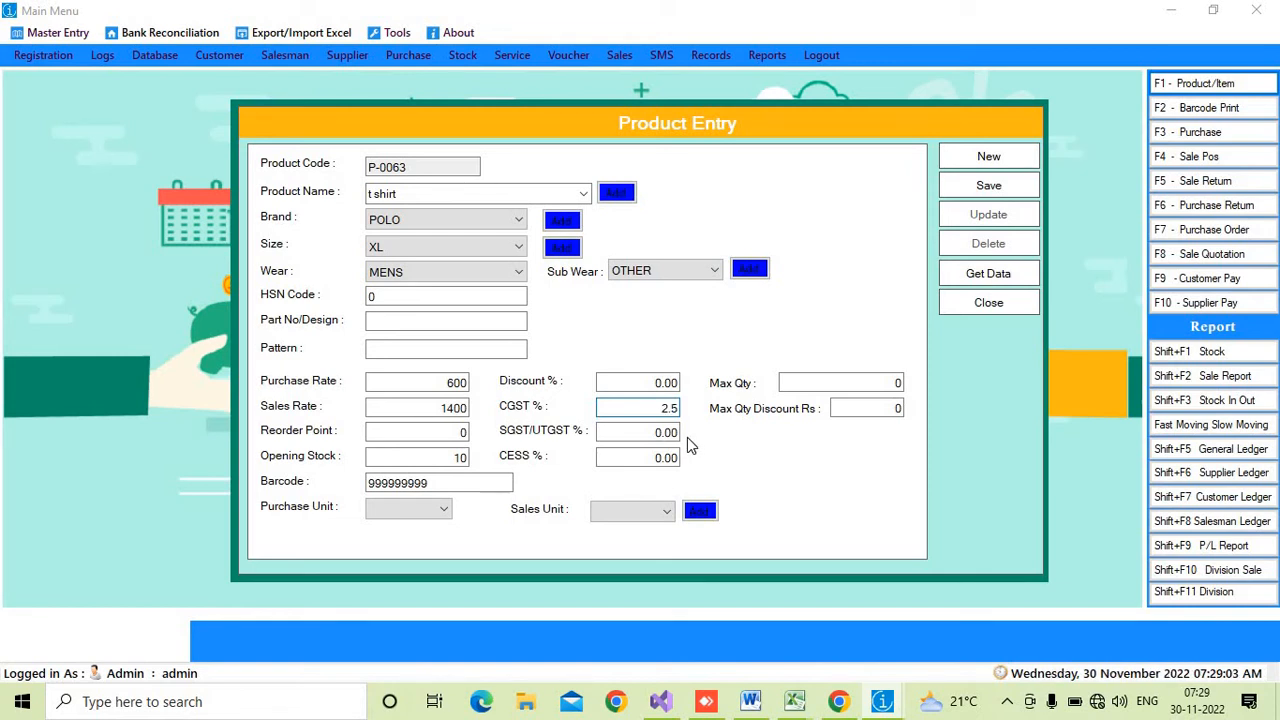
text(5)
key(Tab)
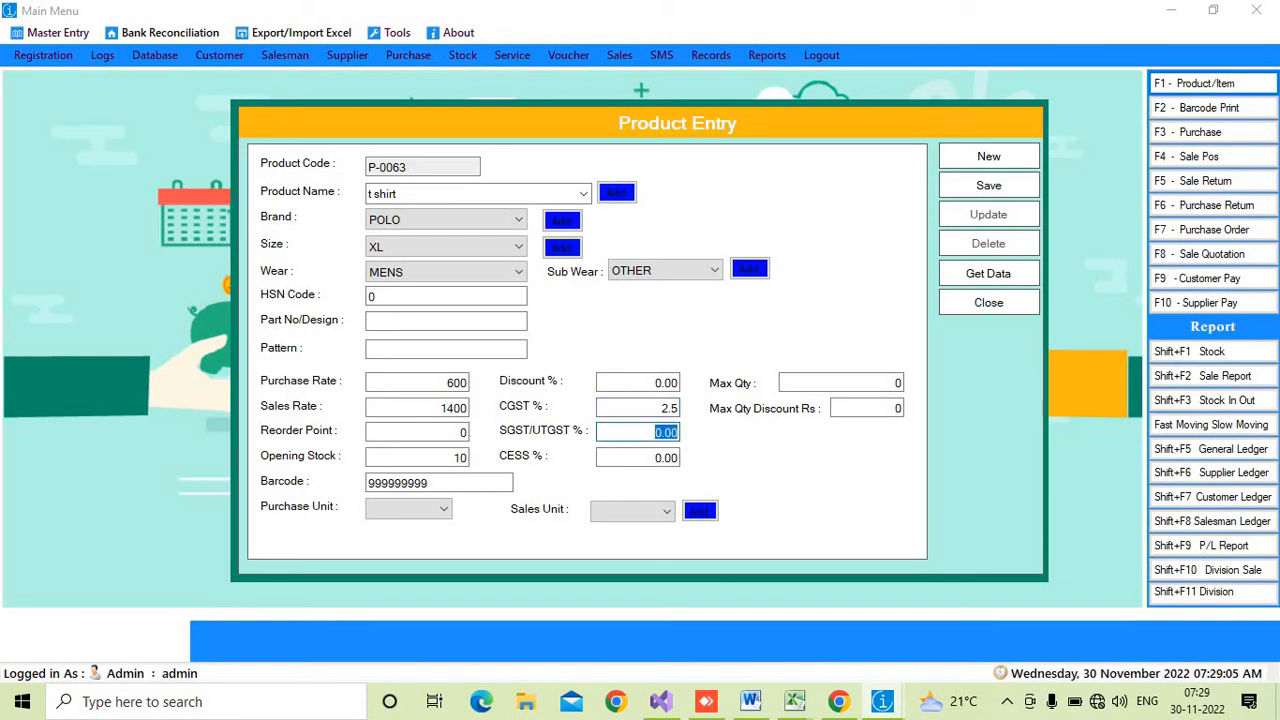
text(2.5)
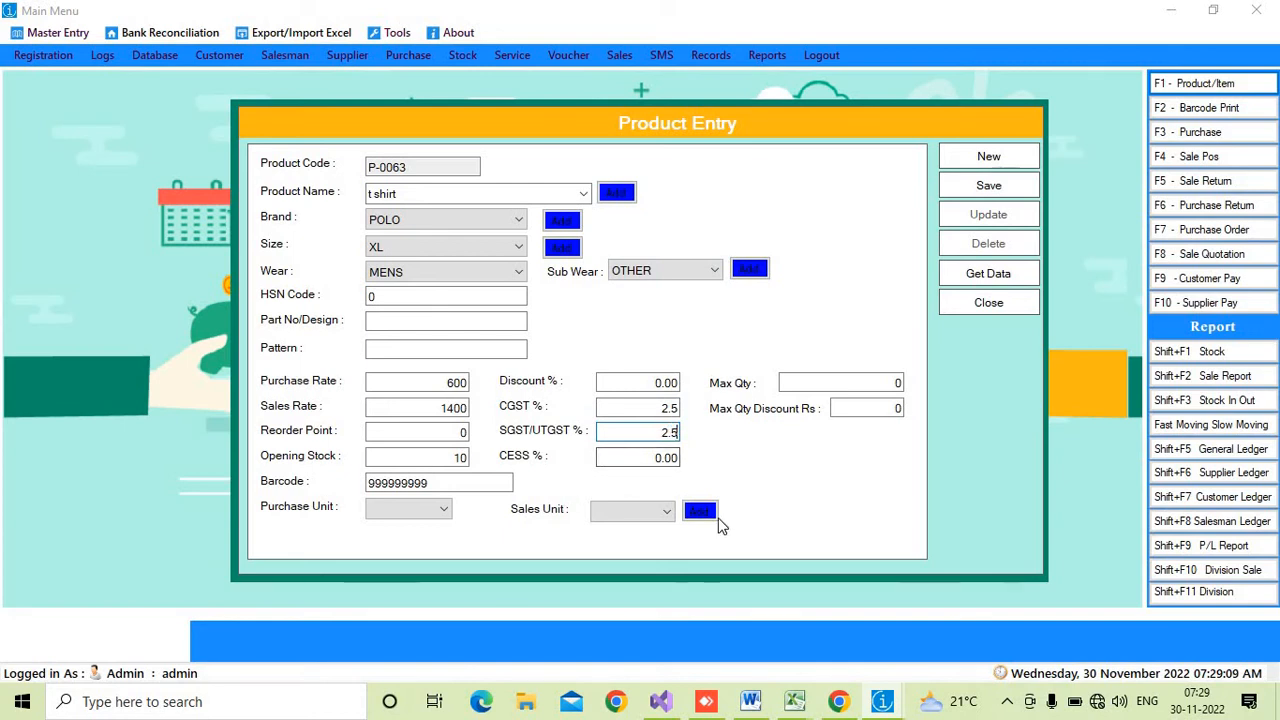
- Choose PIC as both the purchase unit and the sales unit
click(444, 510)
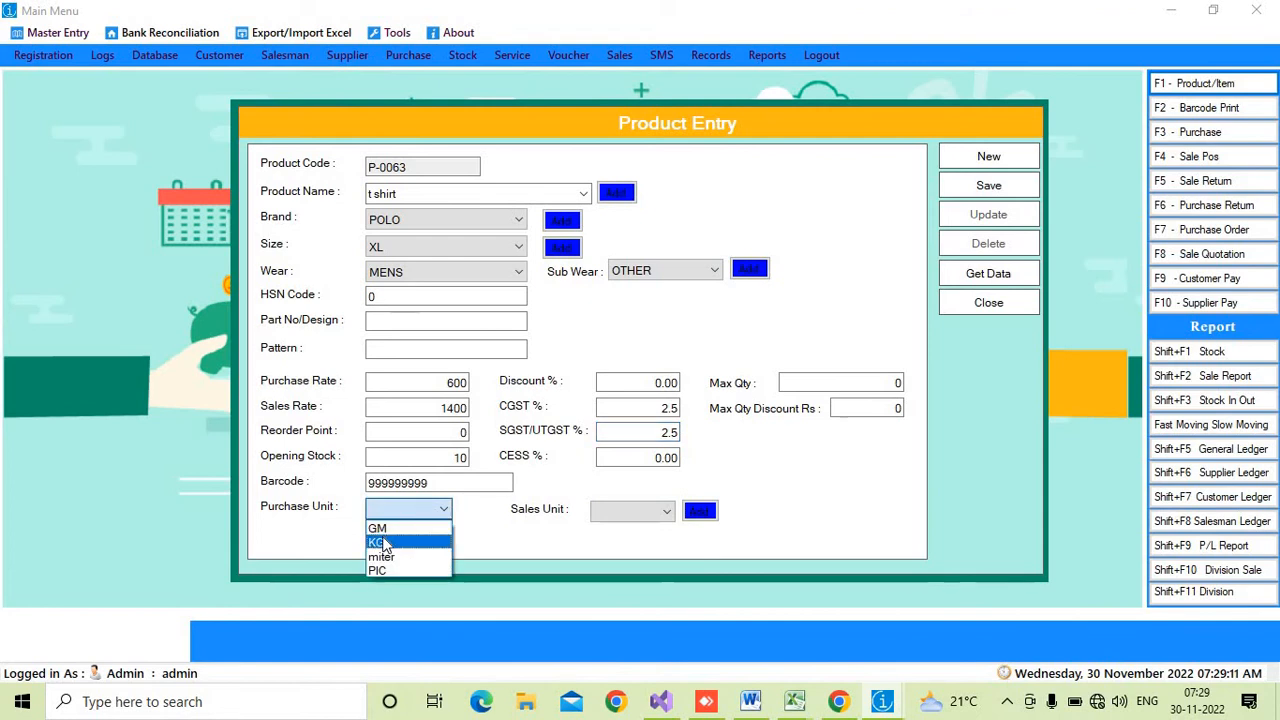
click(388, 570)
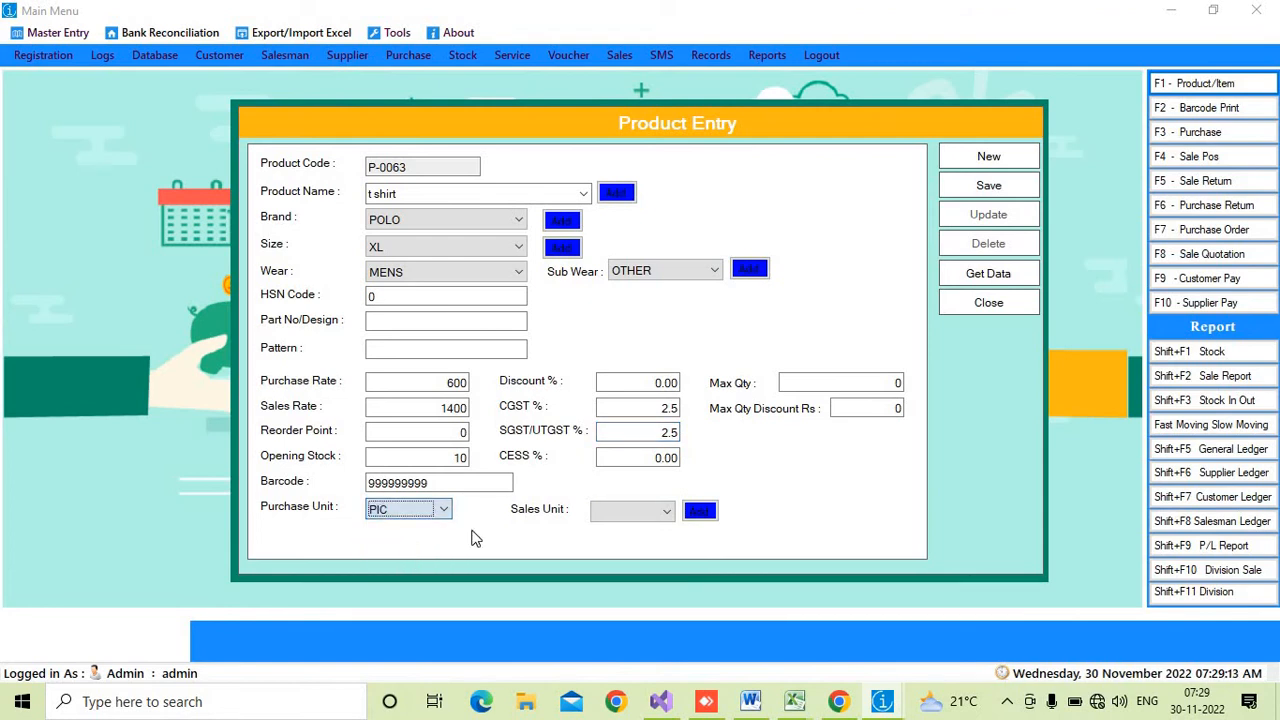
click(658, 510)
click(598, 574)
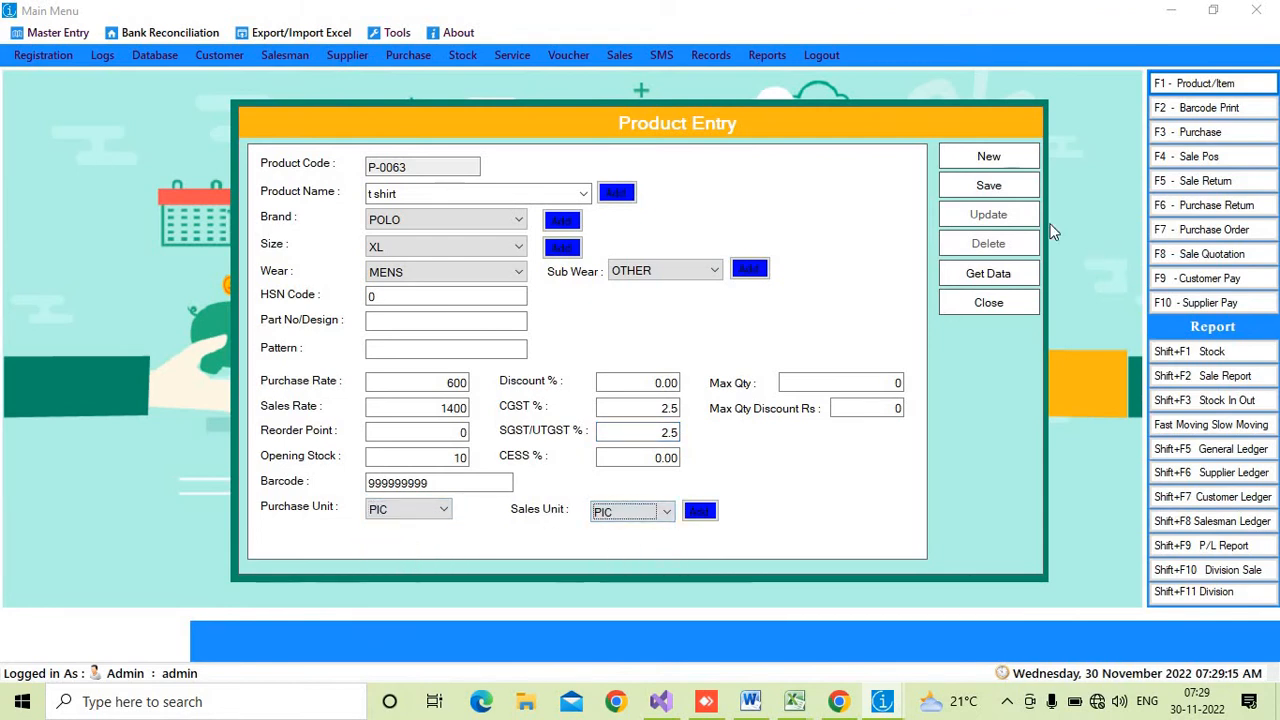
- Save the new t shirt product and close the Product Entry form
click(988, 186)
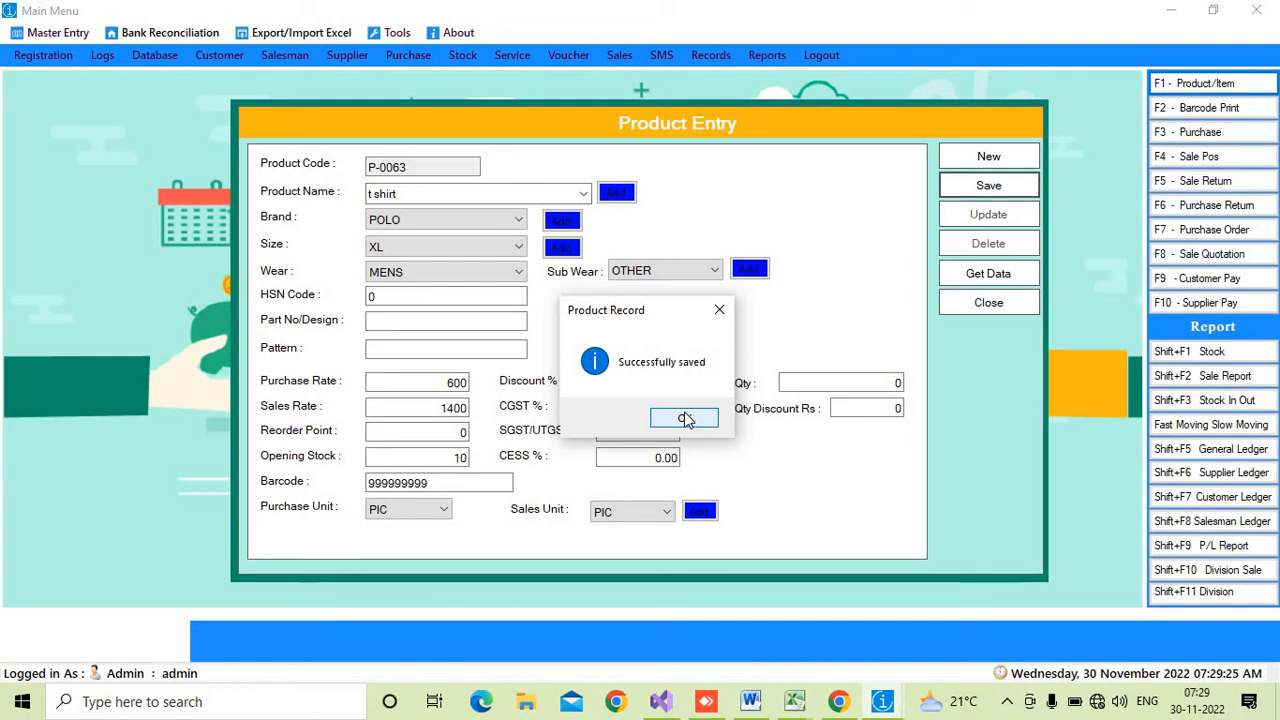
click(685, 419)
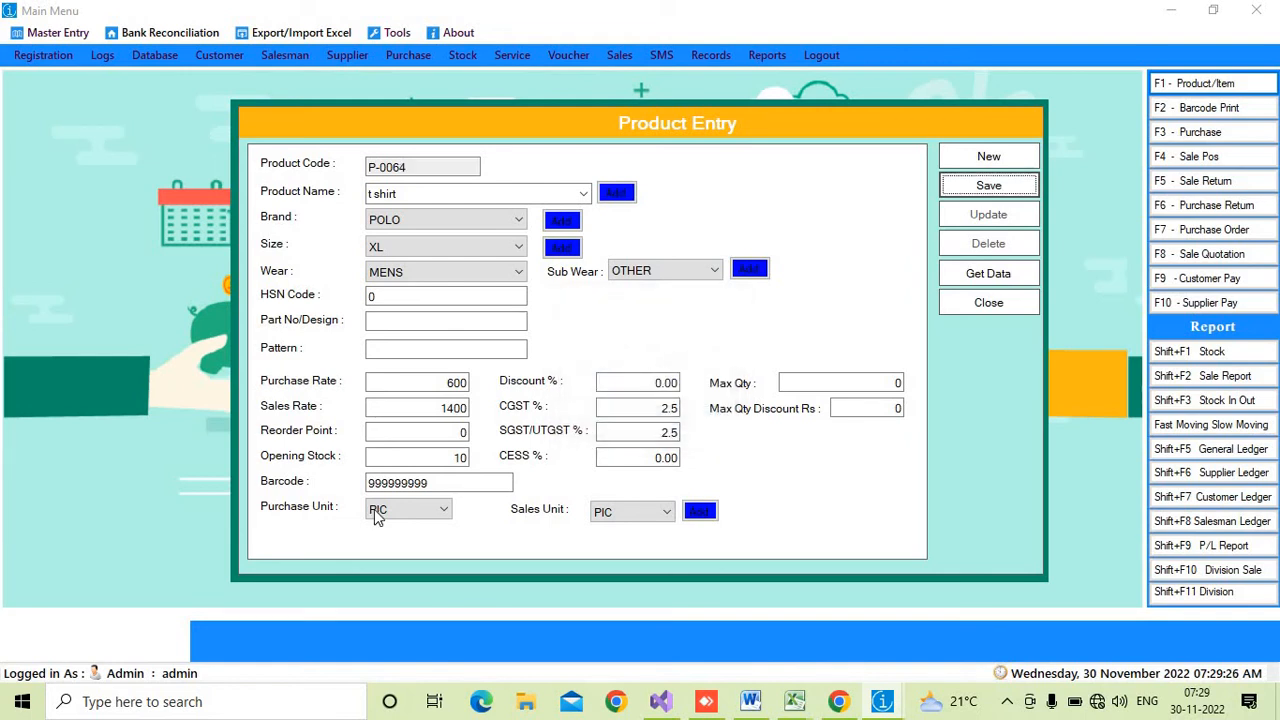
double_click(430, 482)
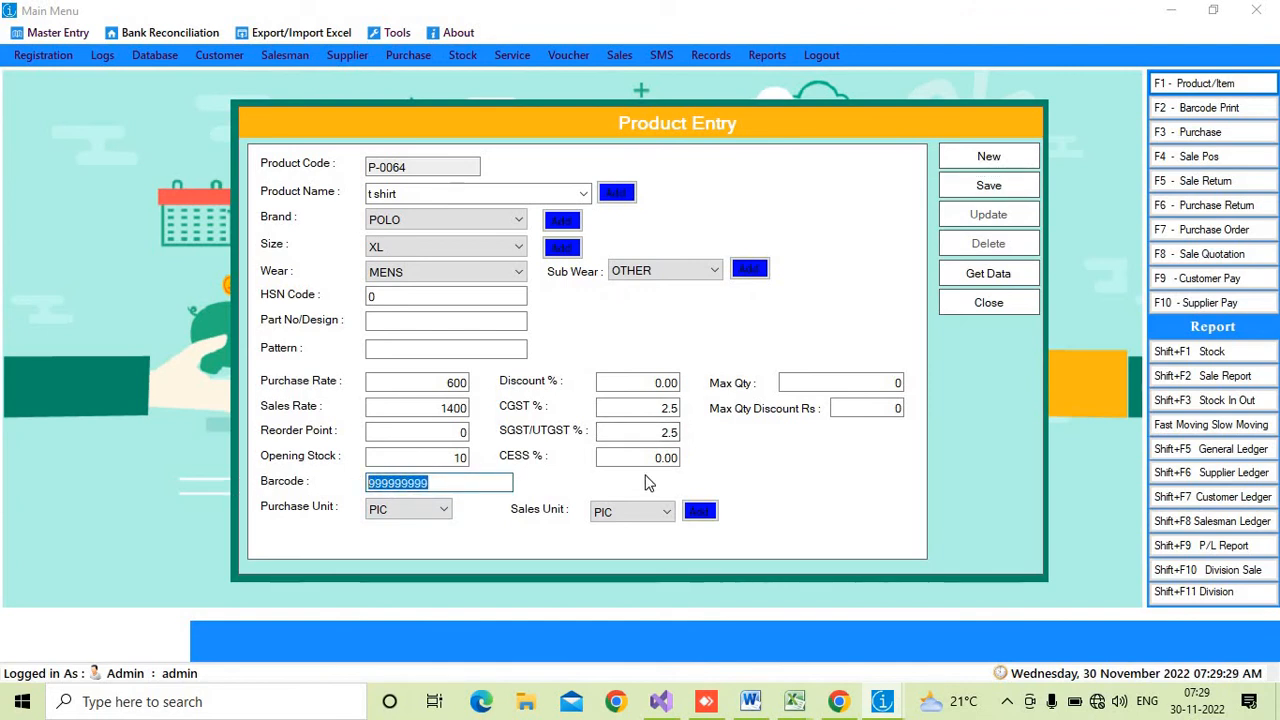
click(980, 303)
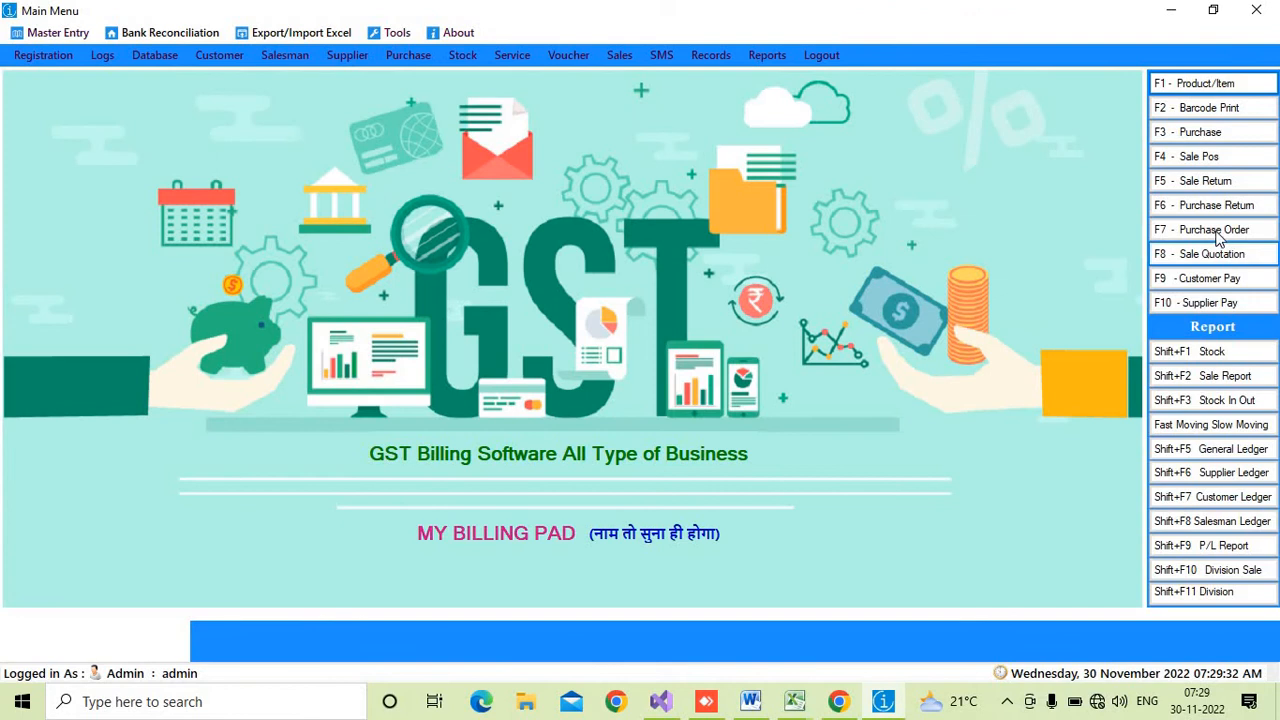
- Open the stock report maximized, search it for barcode 999999999, and close it
click(1232, 355)
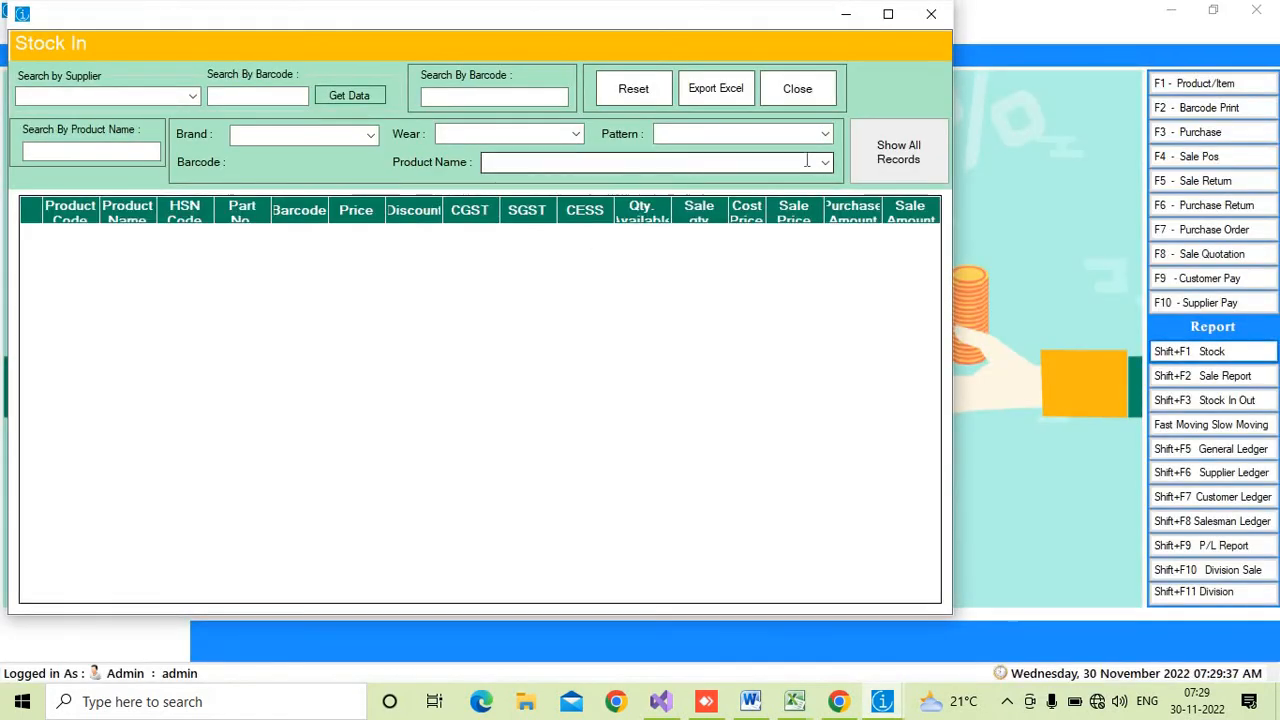
click(888, 14)
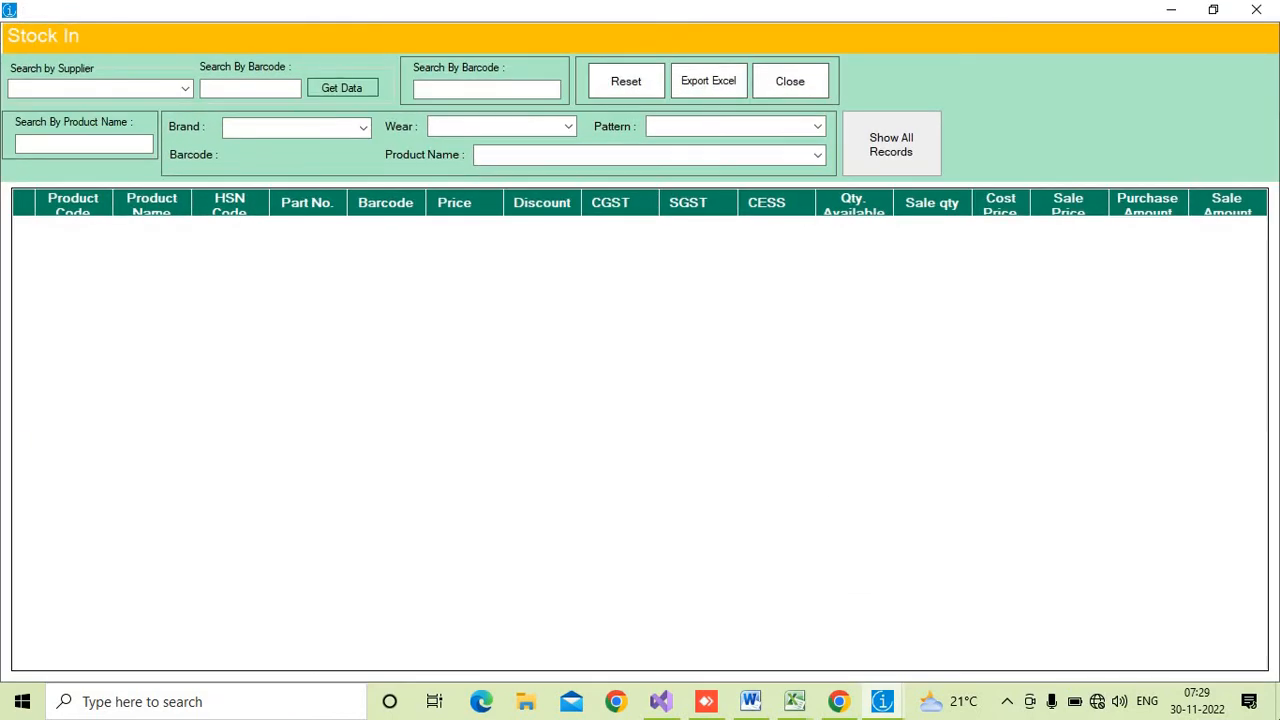
click(510, 89)
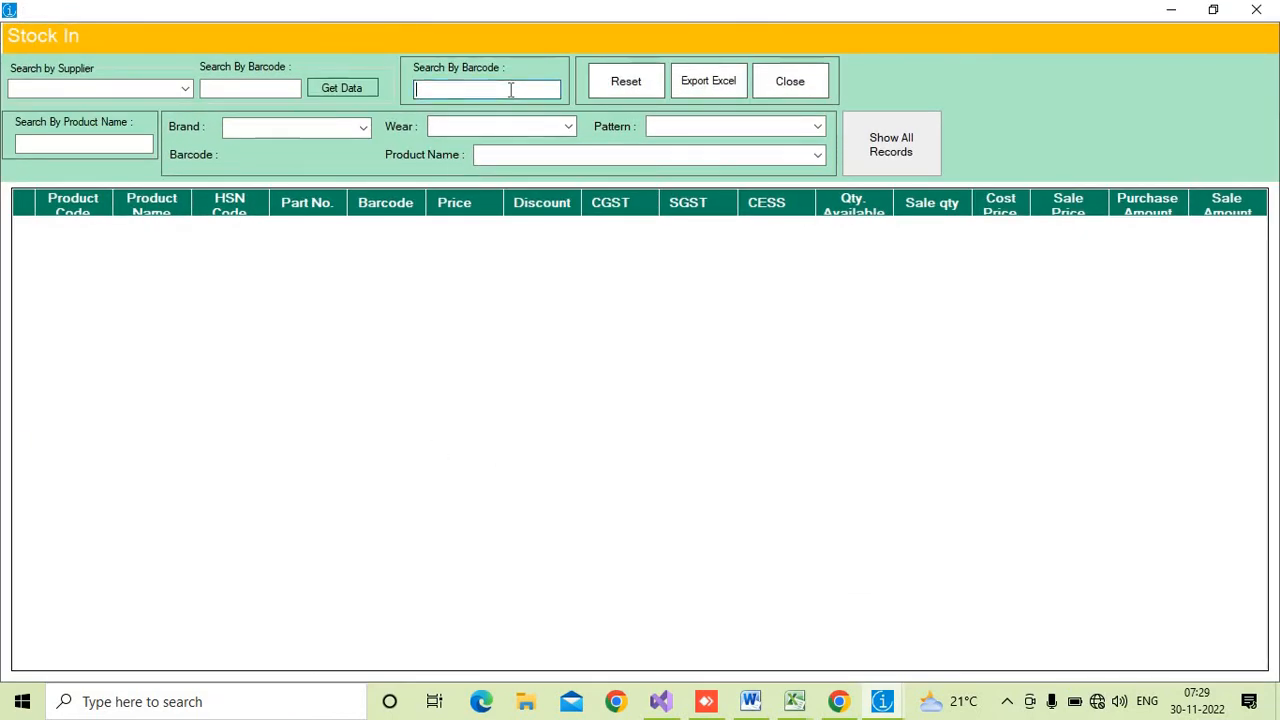
text(999999999)
key(Return)
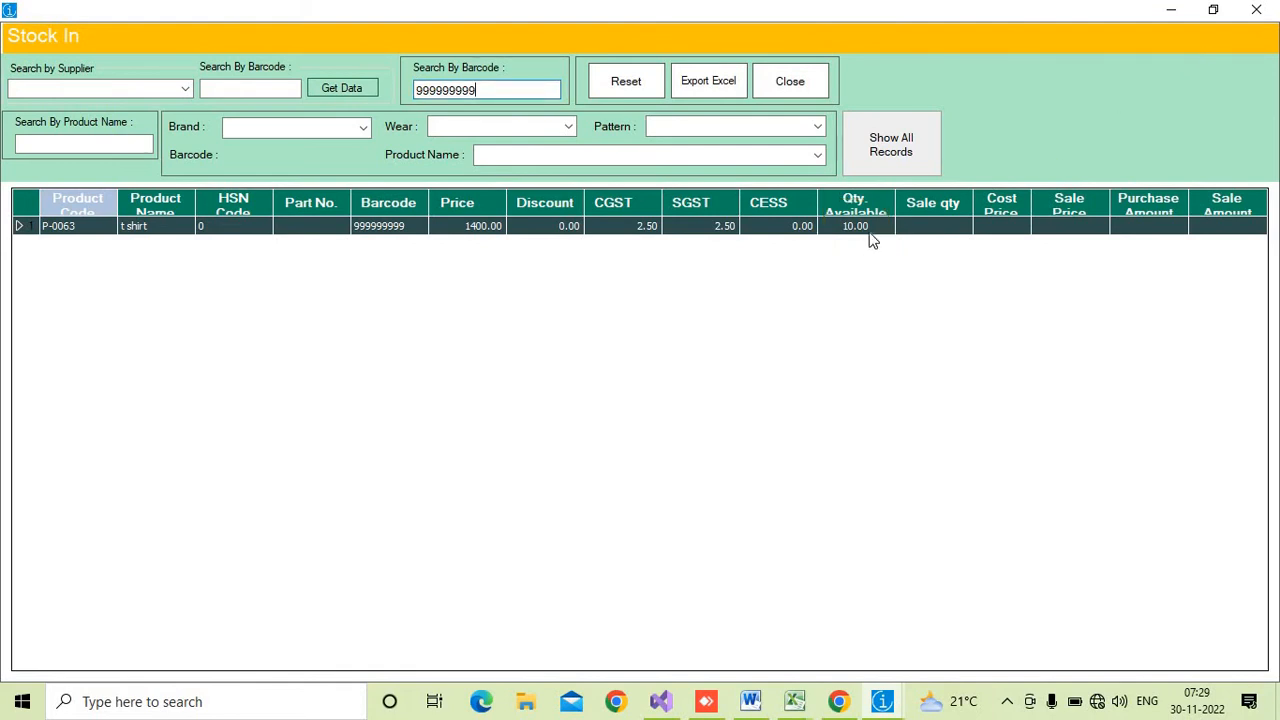
click(1257, 10)
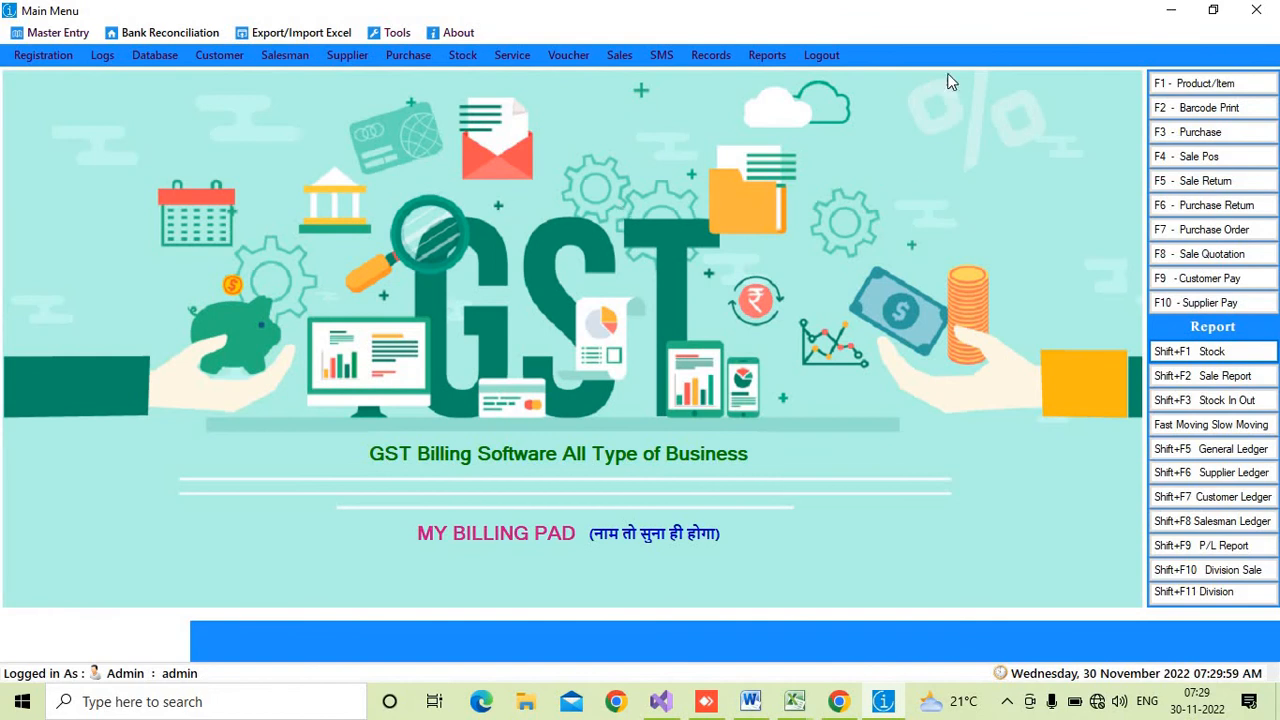
- Reopen Product Entry and load the t shirt record by searching the product list for barcode 999999999
click(1218, 89)
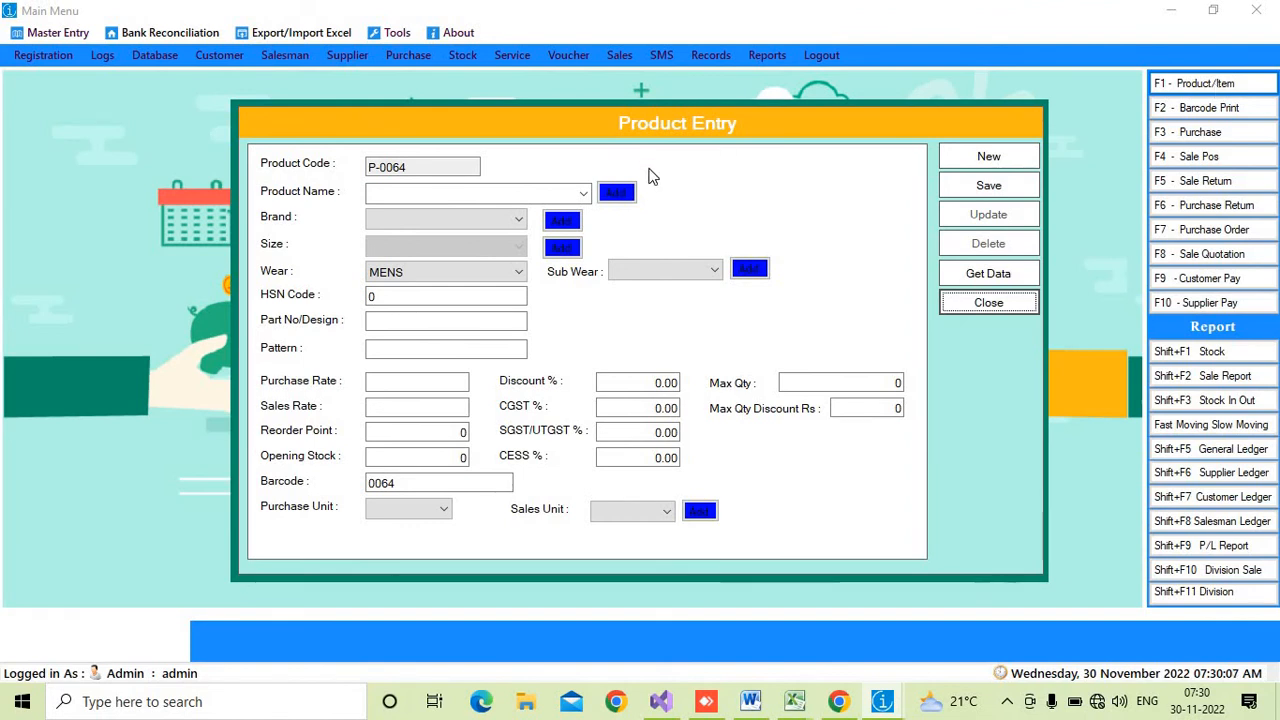
click(986, 280)
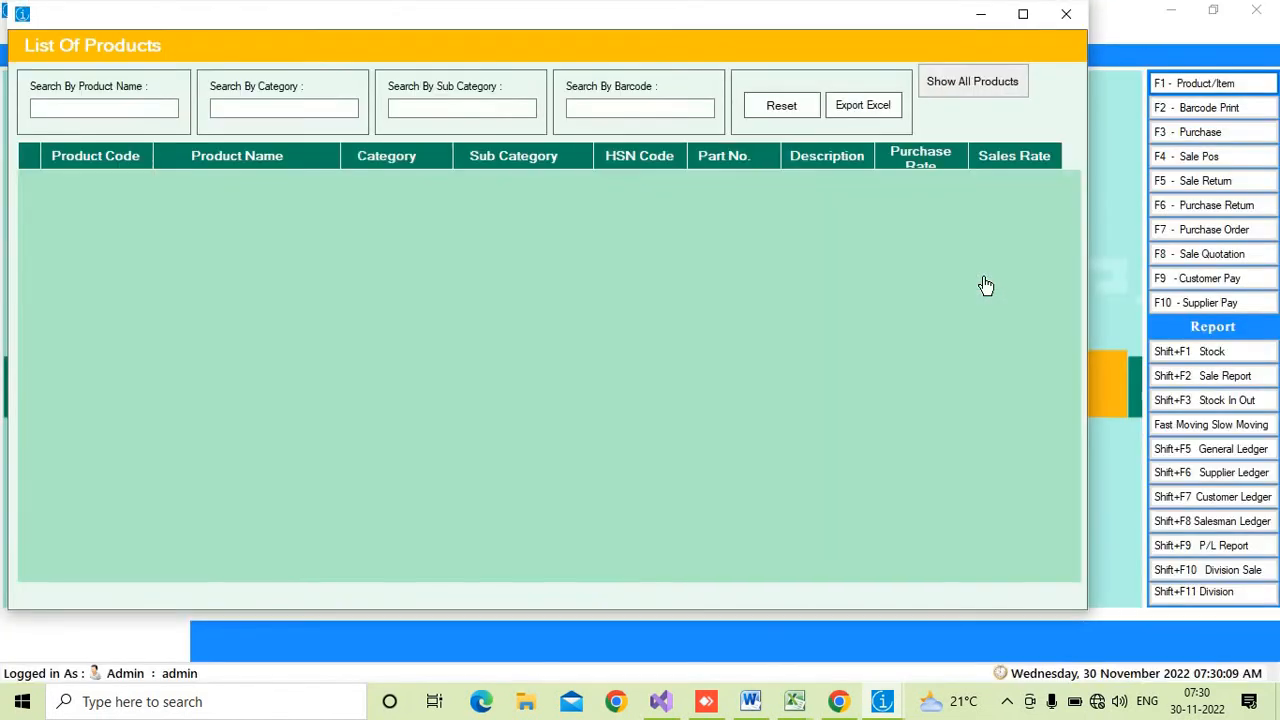
click(605, 106)
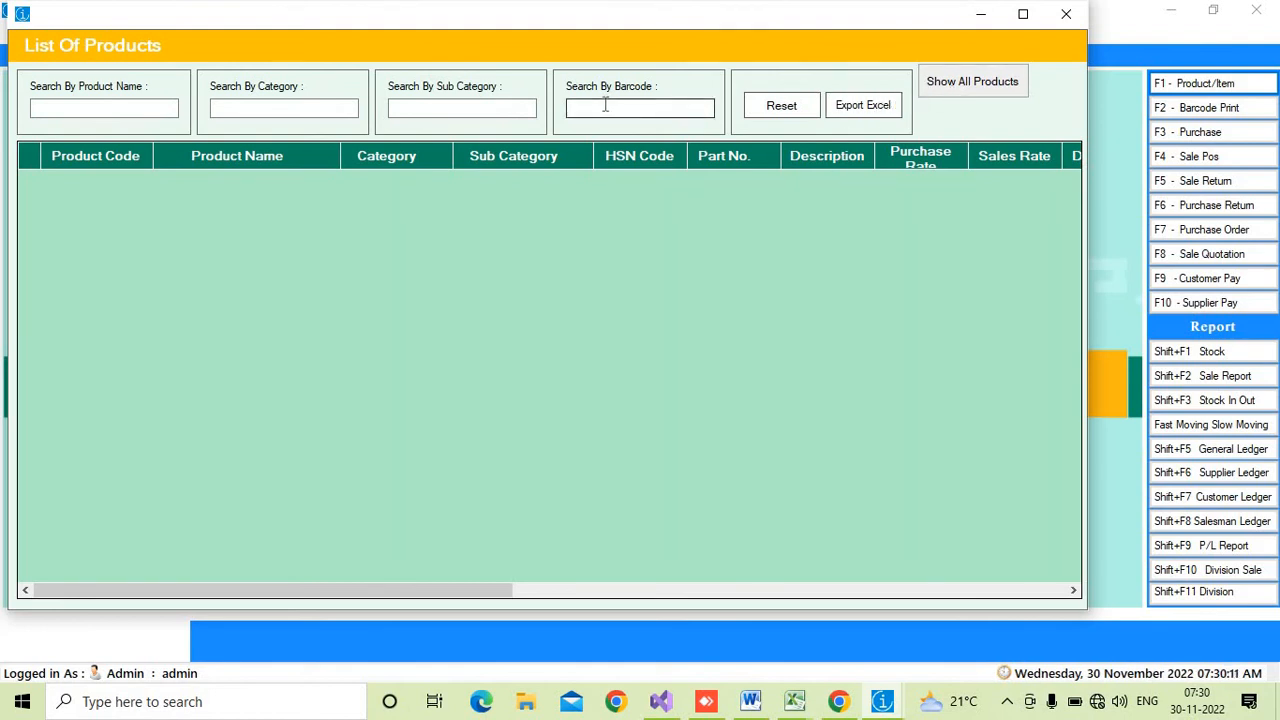
text(999999999)
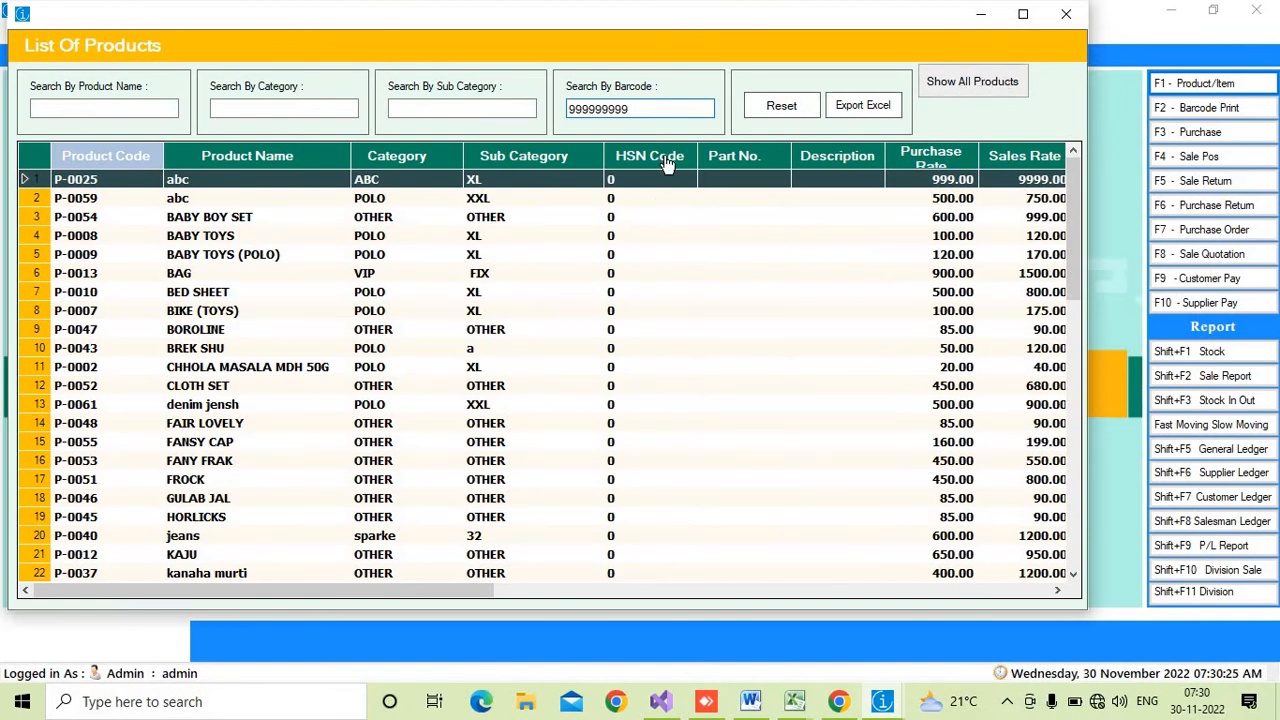
key(Return)
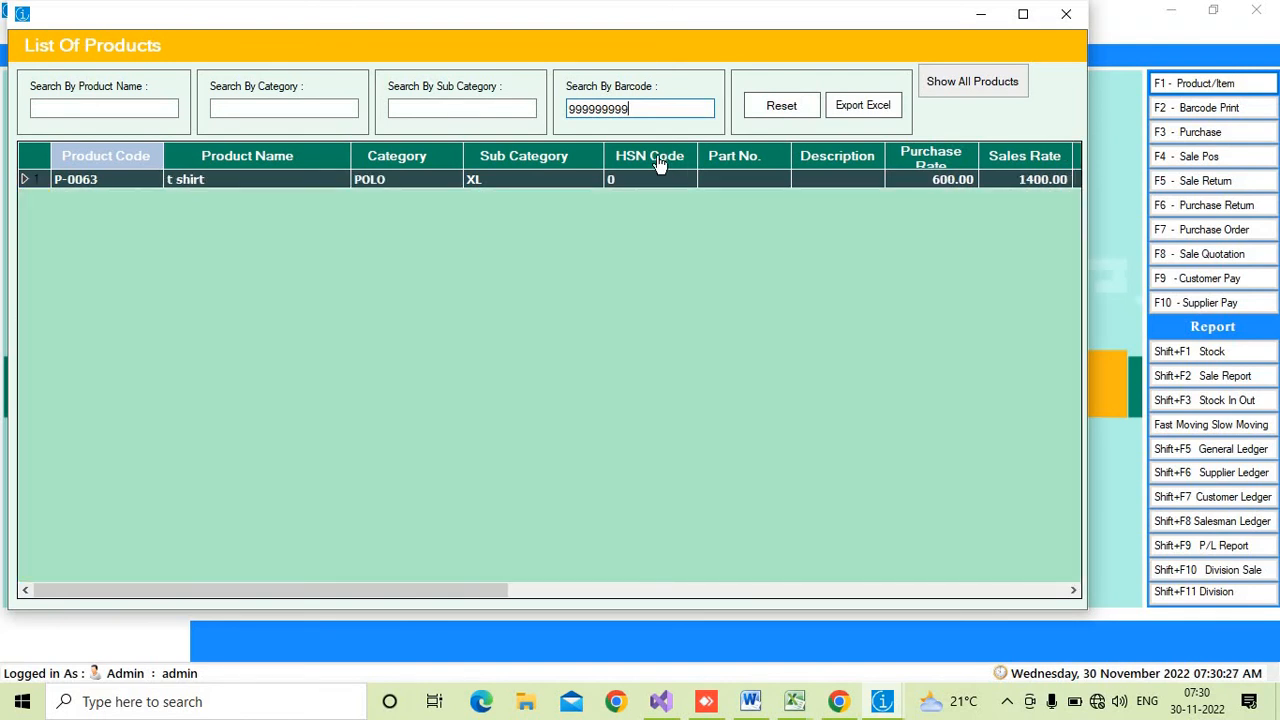
double_click(471, 182)
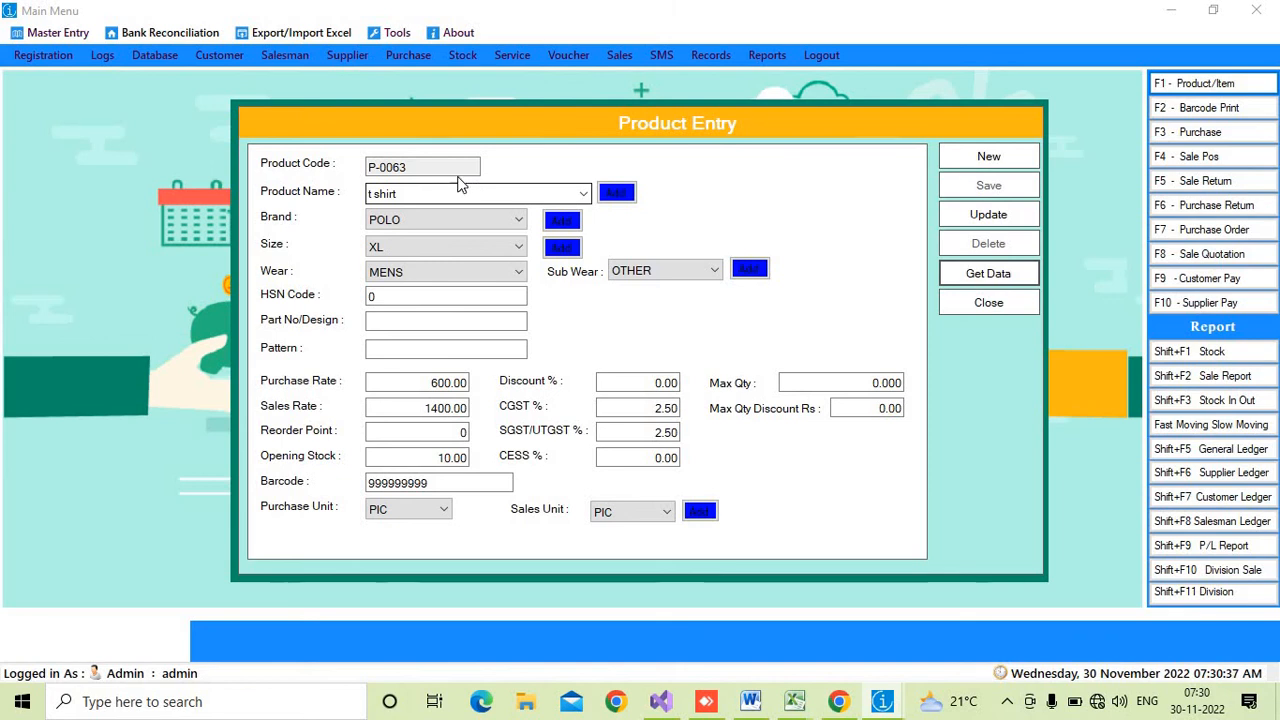
- Set the Part No/Design to 345d, update the product record, and close the form
click(496, 320)
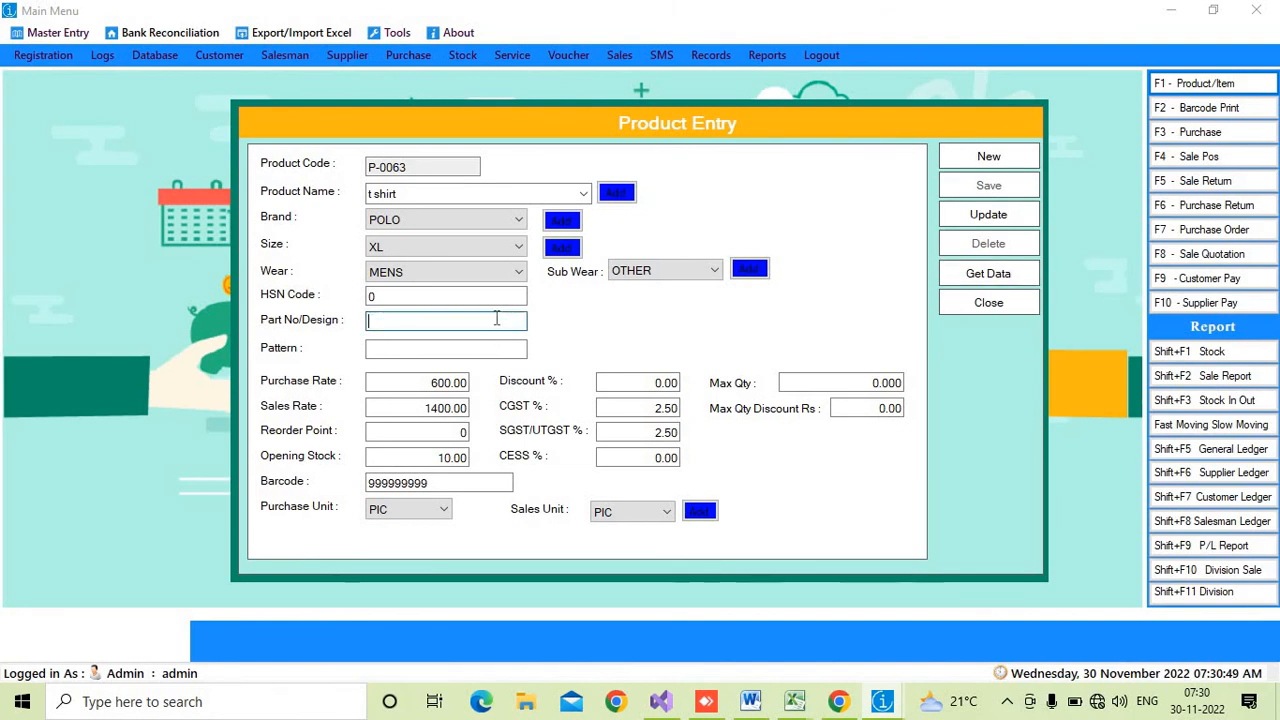
text(345d)
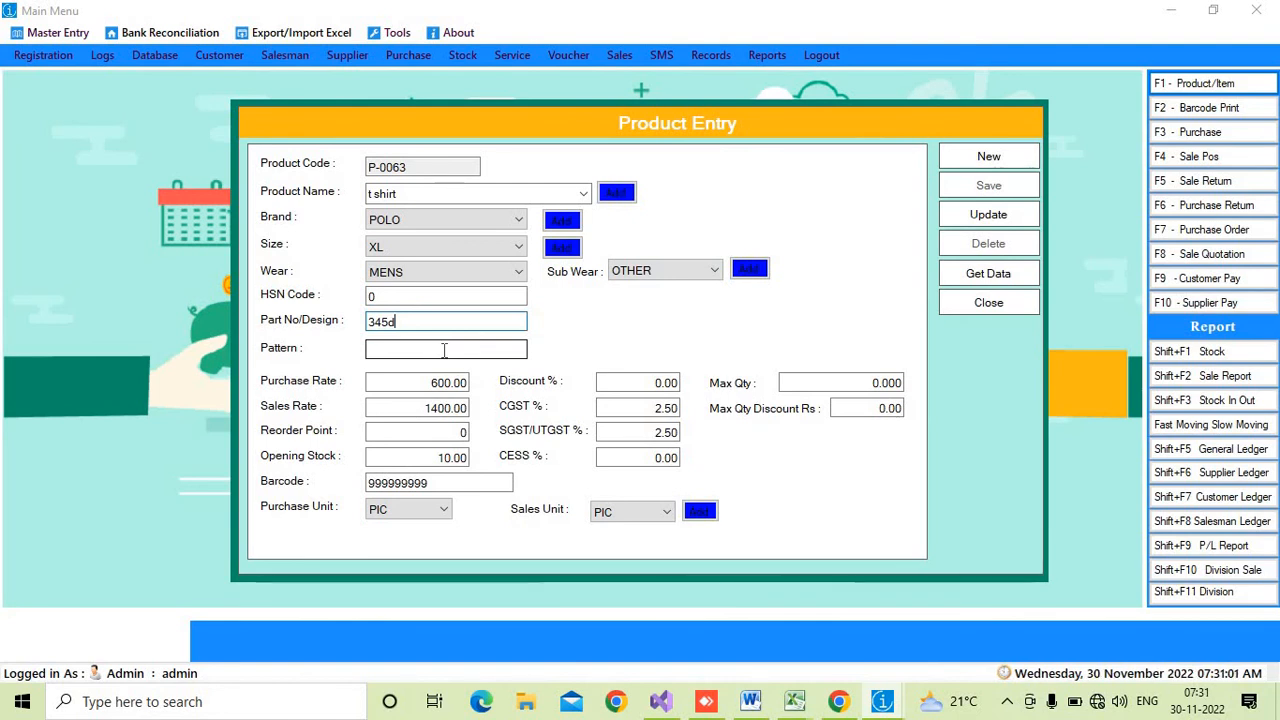
click(1022, 216)
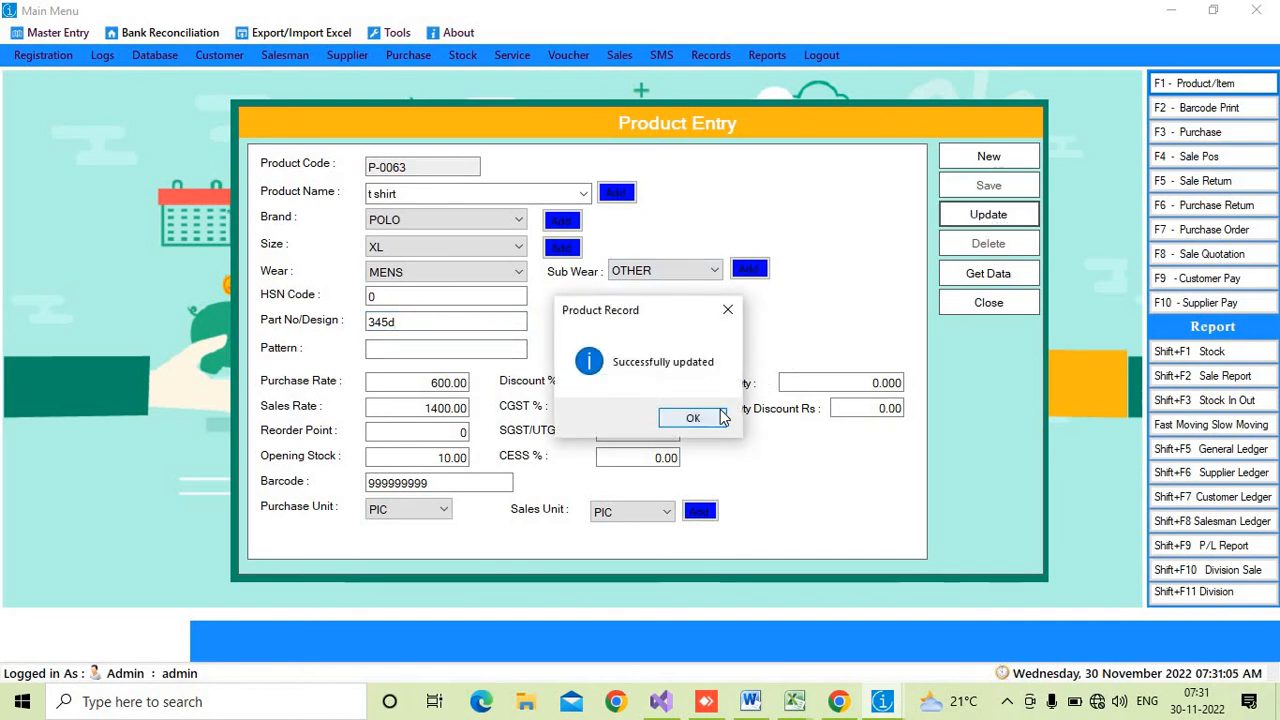
click(693, 417)
click(993, 304)
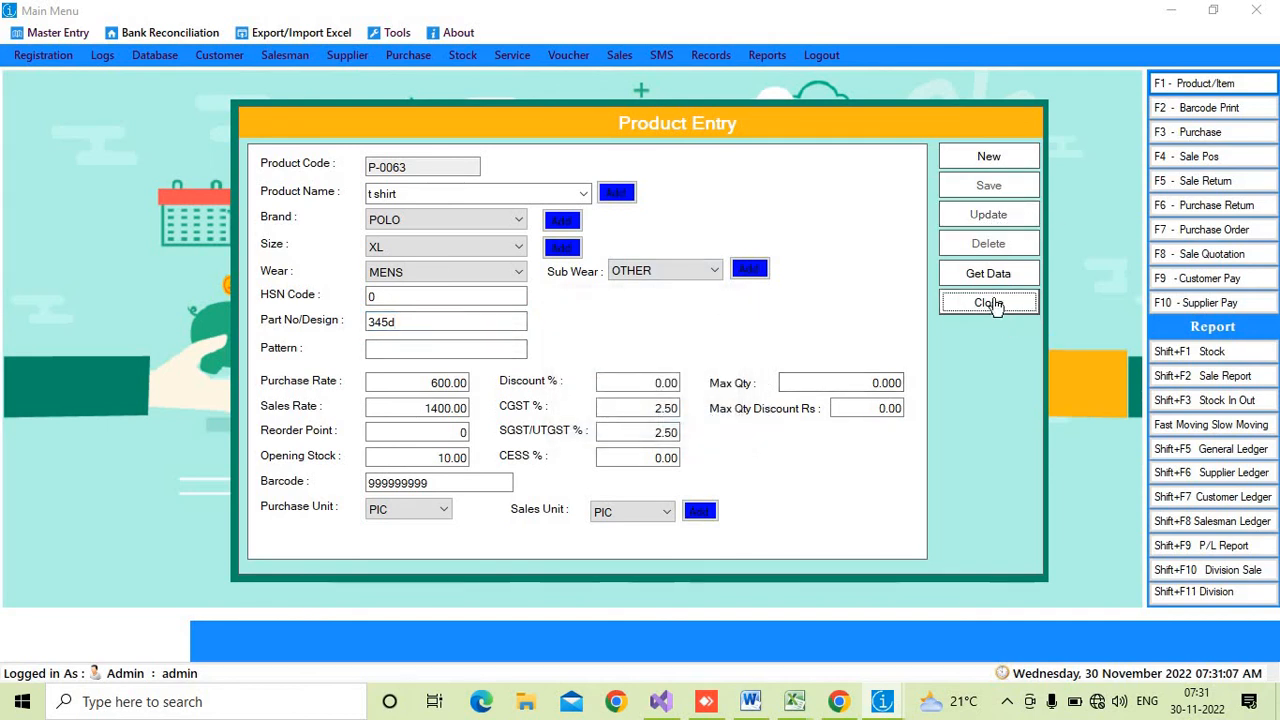